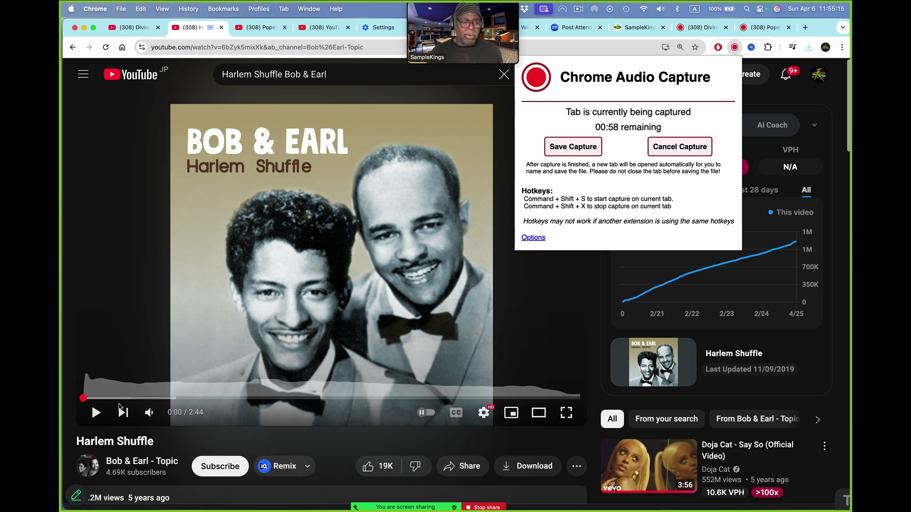
Step: Play about 12 seconds of the Harlem Shuffle video for the running audio capture, pause it, and save the capture
left_click(94, 413)
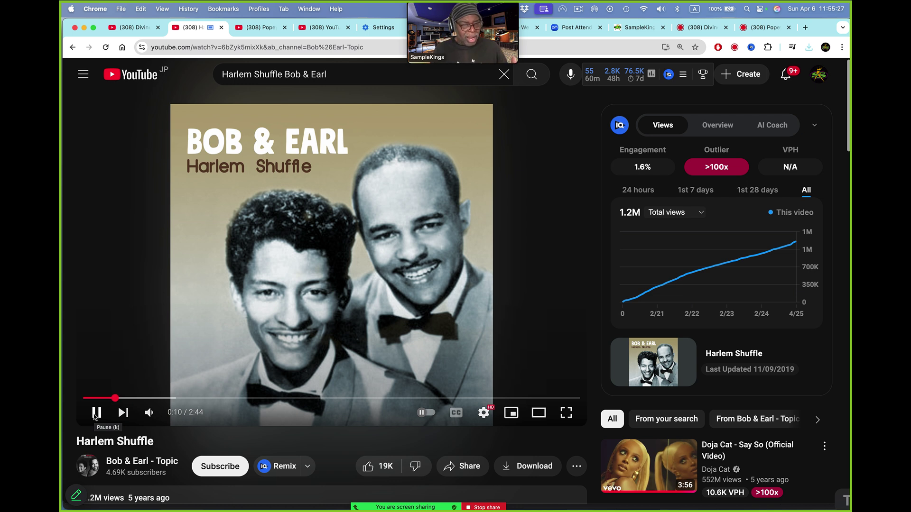
left_click(94, 416)
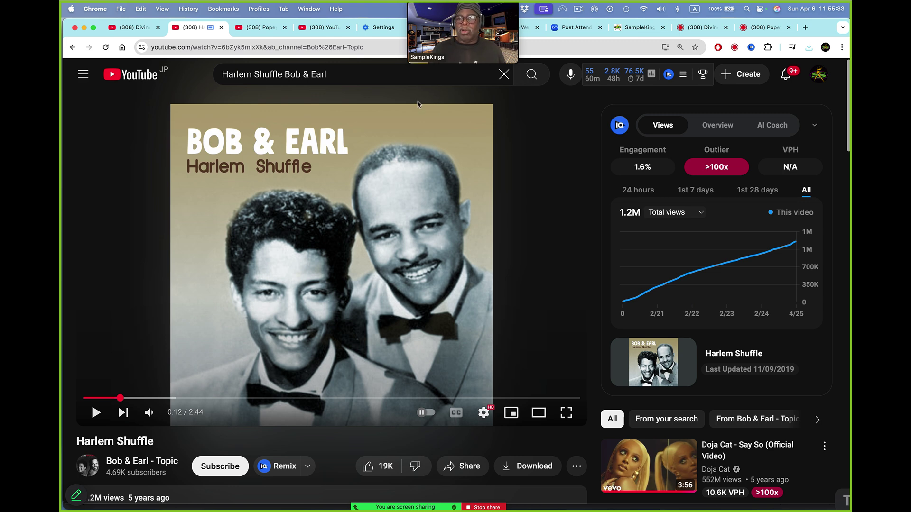
left_click(734, 47)
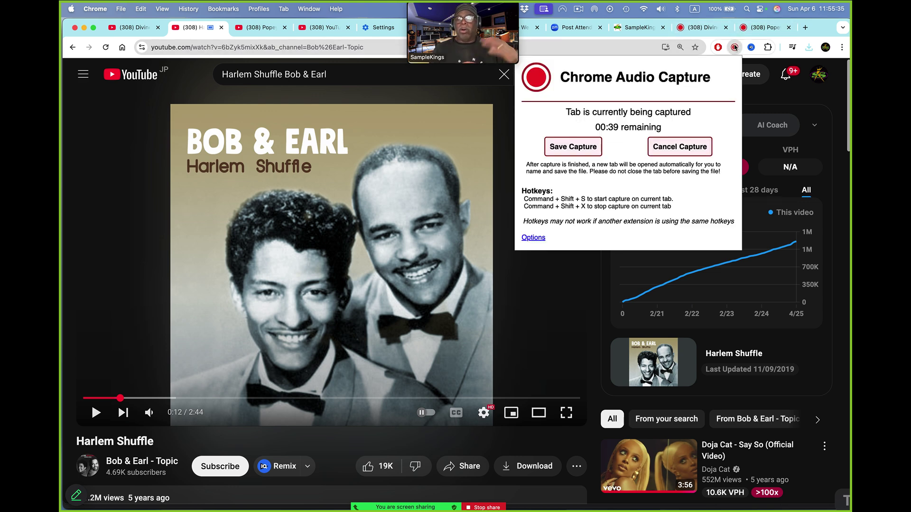
left_click(582, 147)
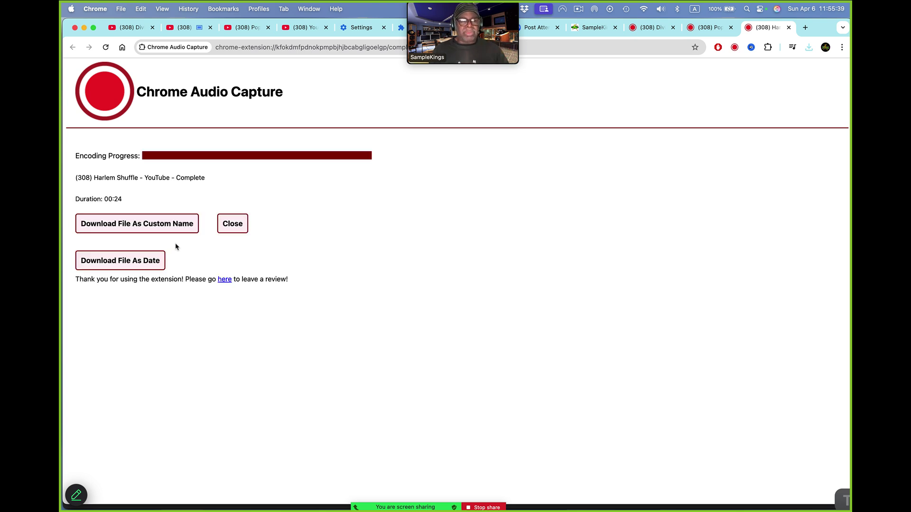
Step: Download the captured audio to the Desktop as 308harlemshuffleyoutube.wav
left_click(154, 226)
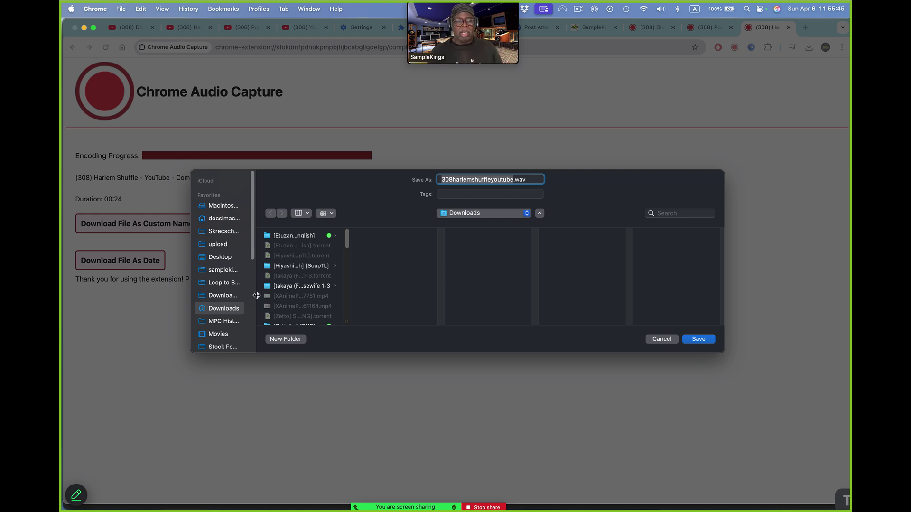
left_click(230, 258)
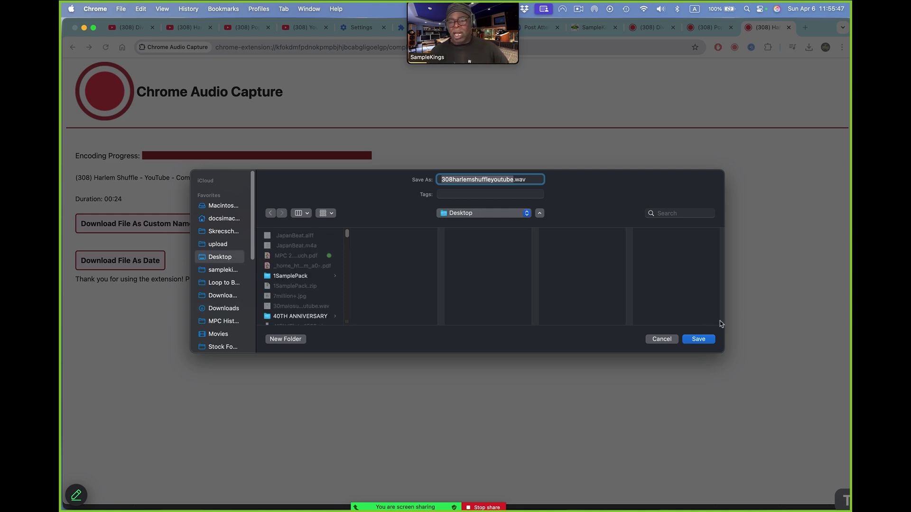
left_click(707, 340)
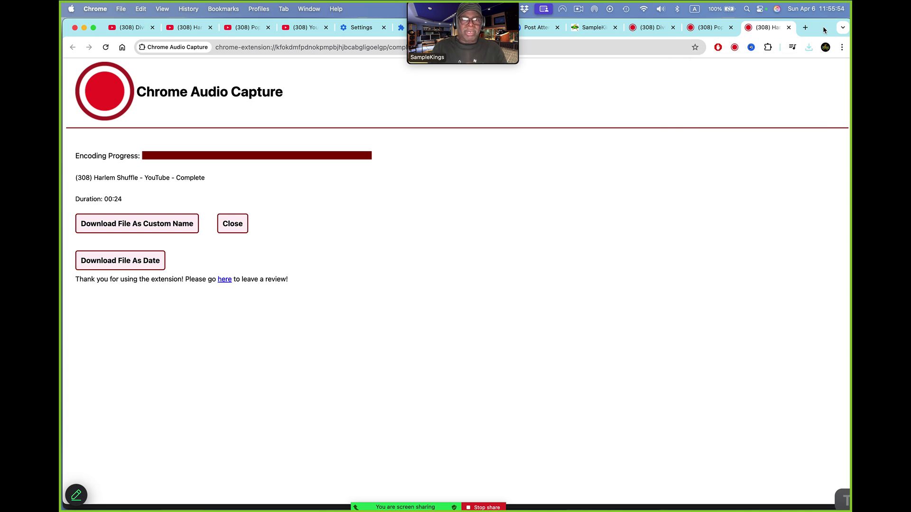
Step: Switch to MPC and narrow its window so the desktop files are accessible beside it
key("super+Tab")
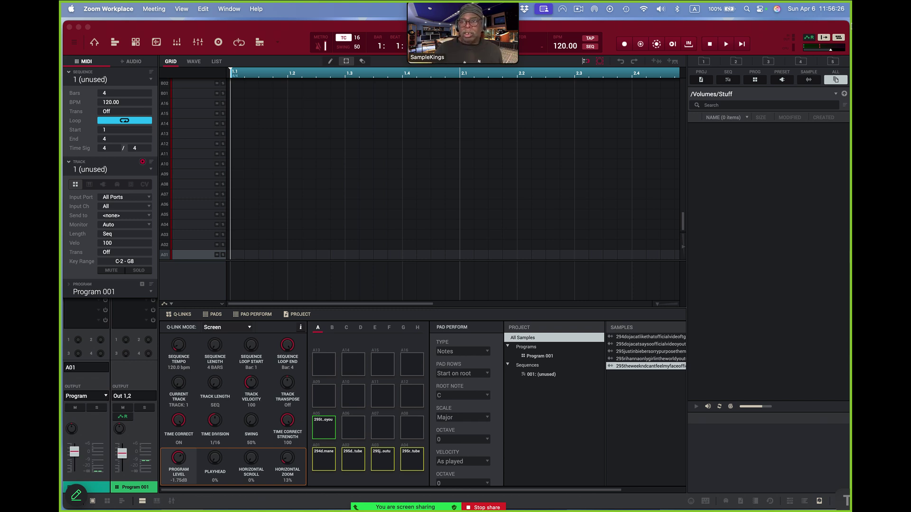
left_click(848, 26)
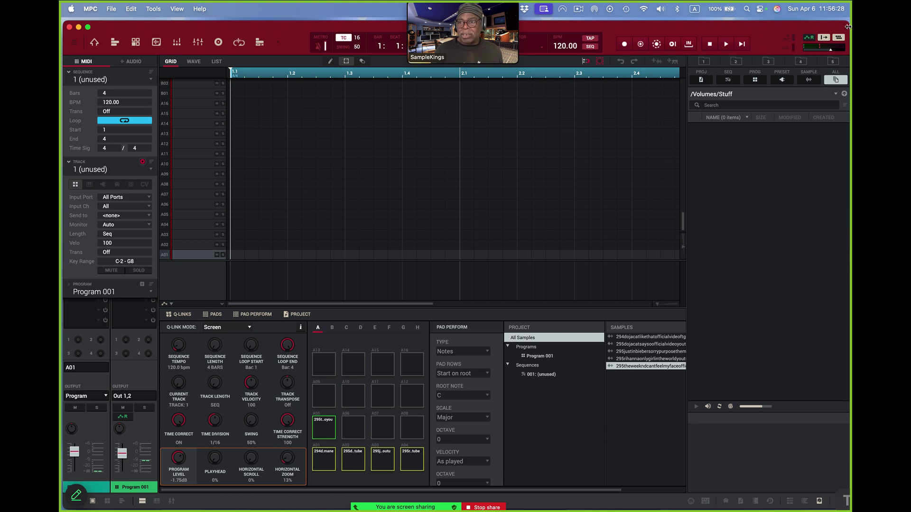
left_click_drag(848, 26, 772, 49)
left_click(806, 50)
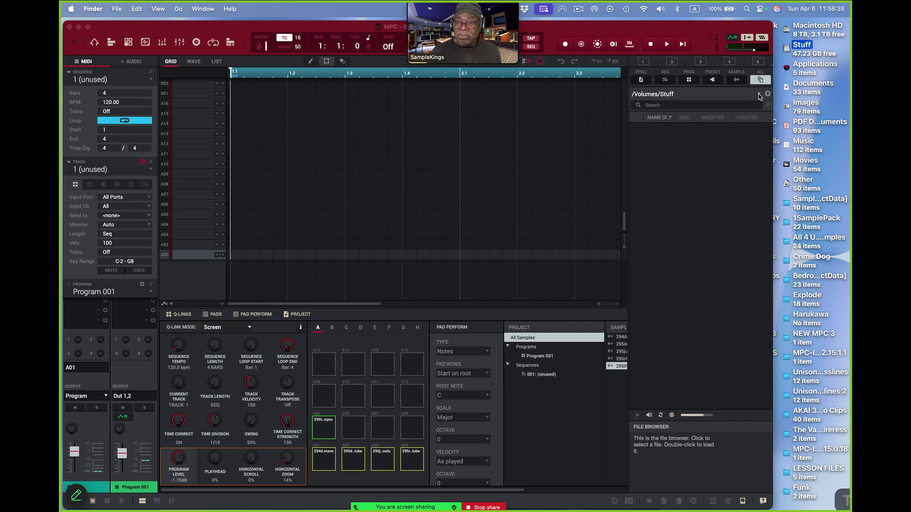
left_click(698, 100)
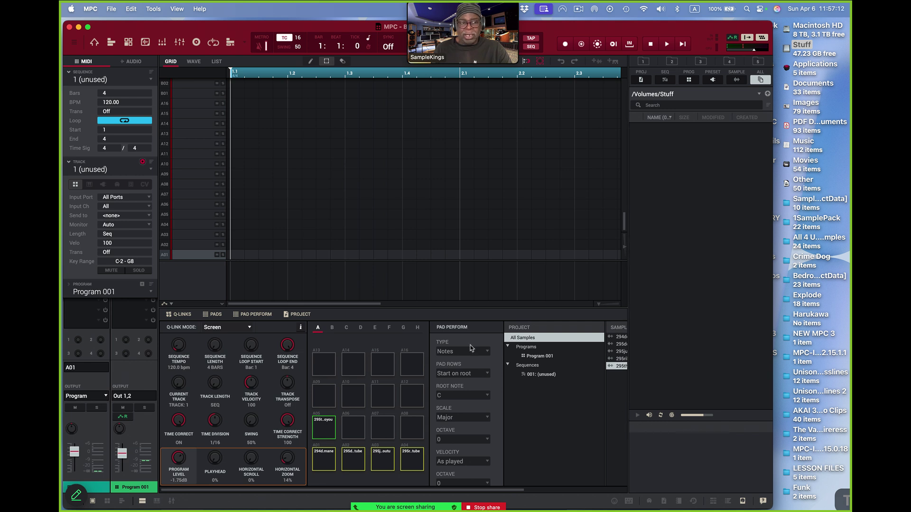
Step: Hide the file browser and start a new empty project
left_click(743, 502)
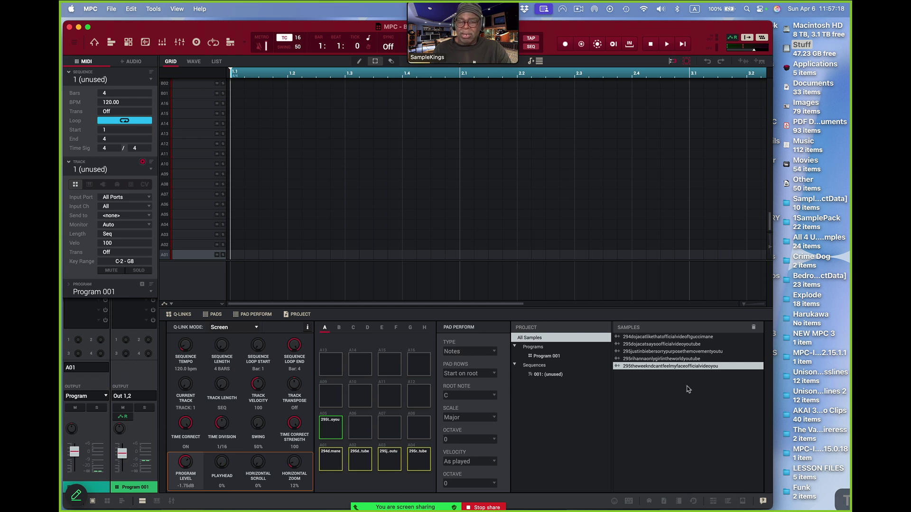
left_click(112, 9)
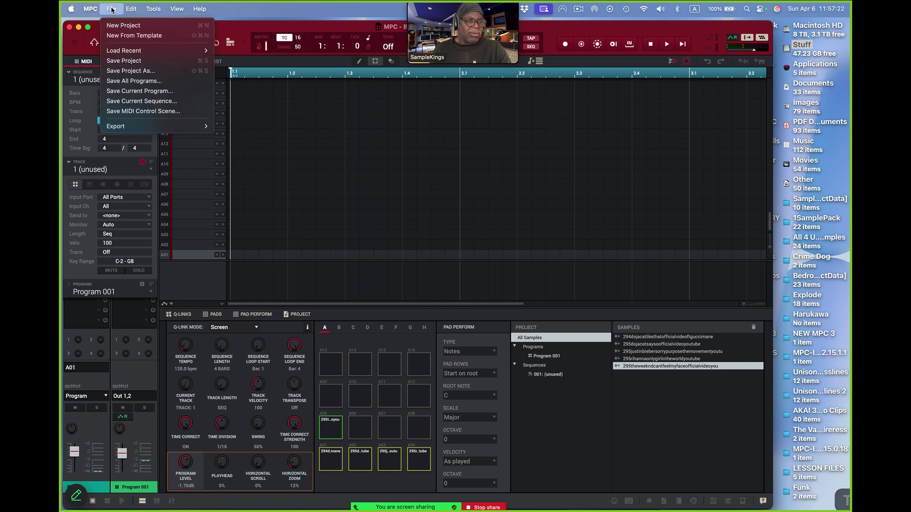
left_click(122, 25)
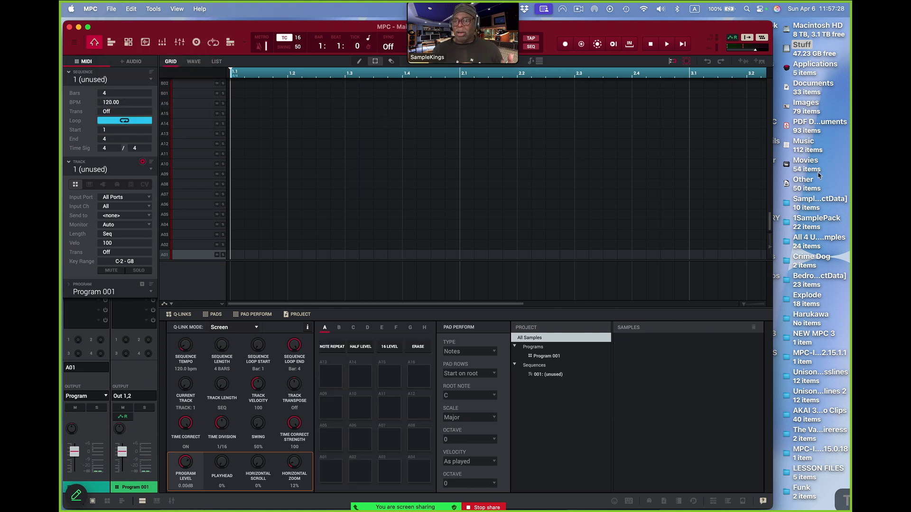
Step: Expand the desktop Music stack and add the Harlem Shuffle, Popeye the Hitchhiker and Divine Styler 308 WAV files to the project's samples
left_click(797, 141)
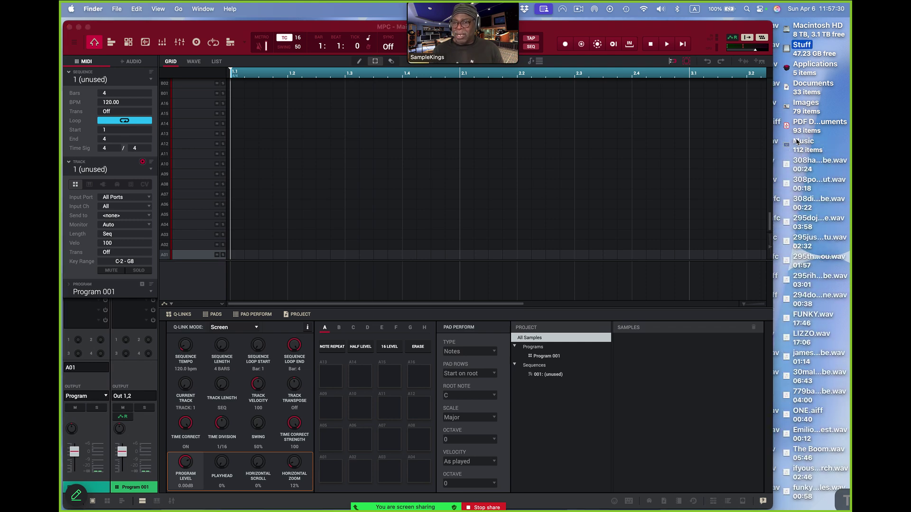
left_click(802, 163)
left_click_drag(802, 163, 673, 353)
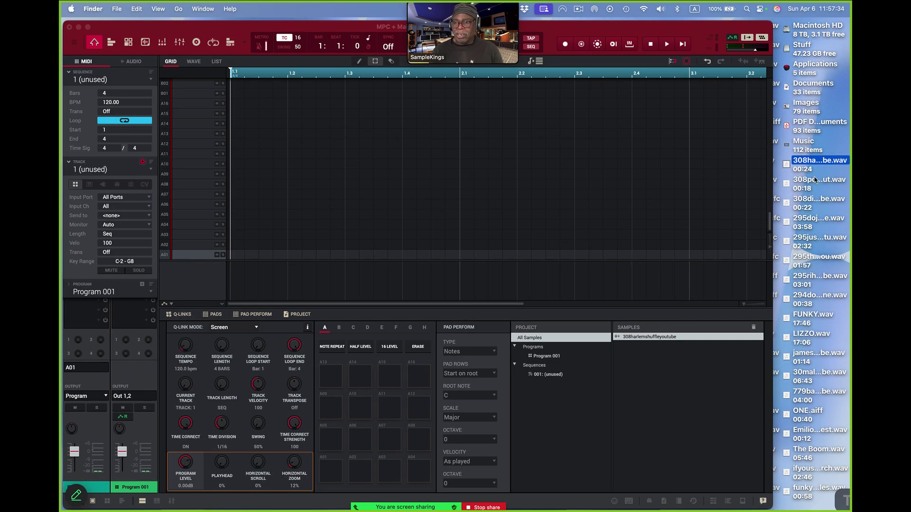
left_click_drag(807, 183, 696, 369)
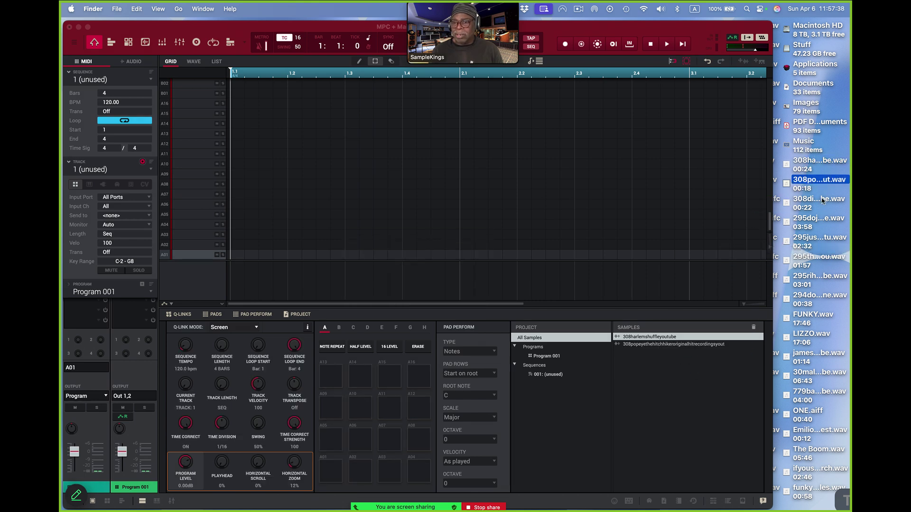
left_click_drag(824, 199, 686, 387)
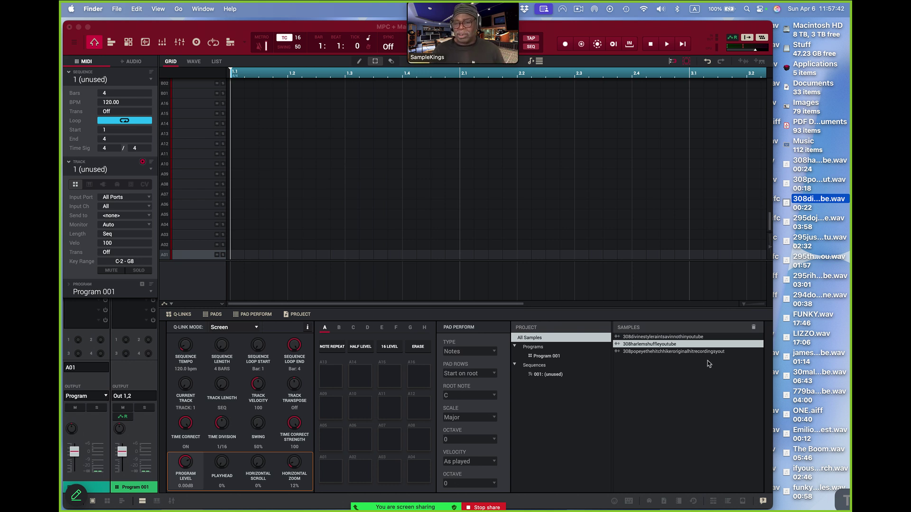
Step: Open the 308divinestyler sample for editing and trim its region to the audible audio, from about 133011 to about 439079
left_click(638, 337)
right_click(639, 338)
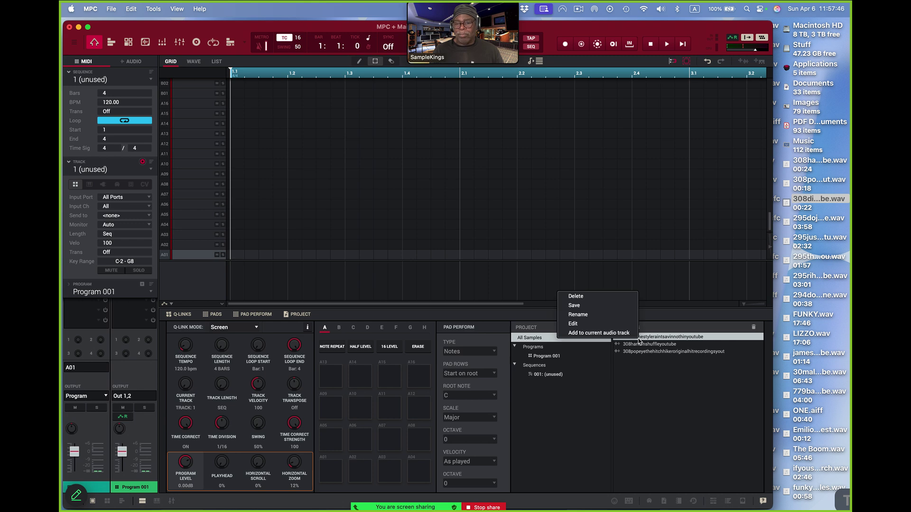
left_click(617, 322)
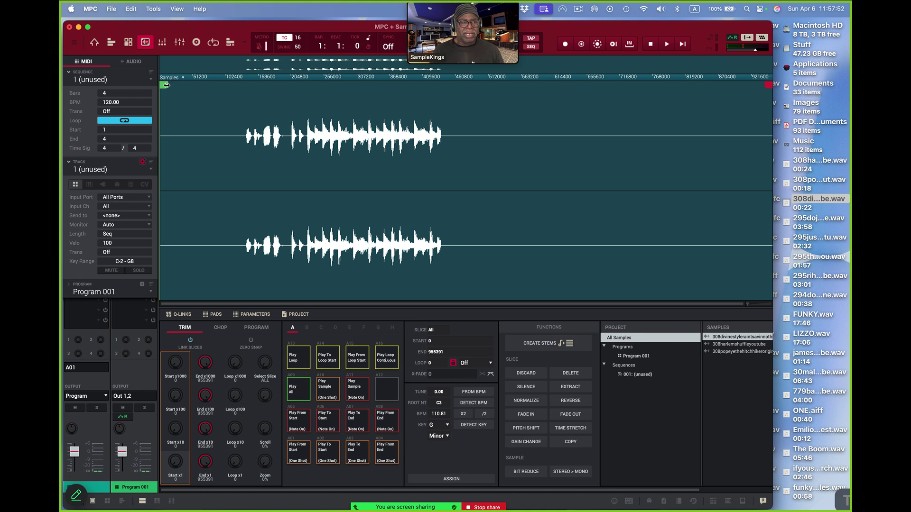
left_click_drag(164, 86, 252, 107)
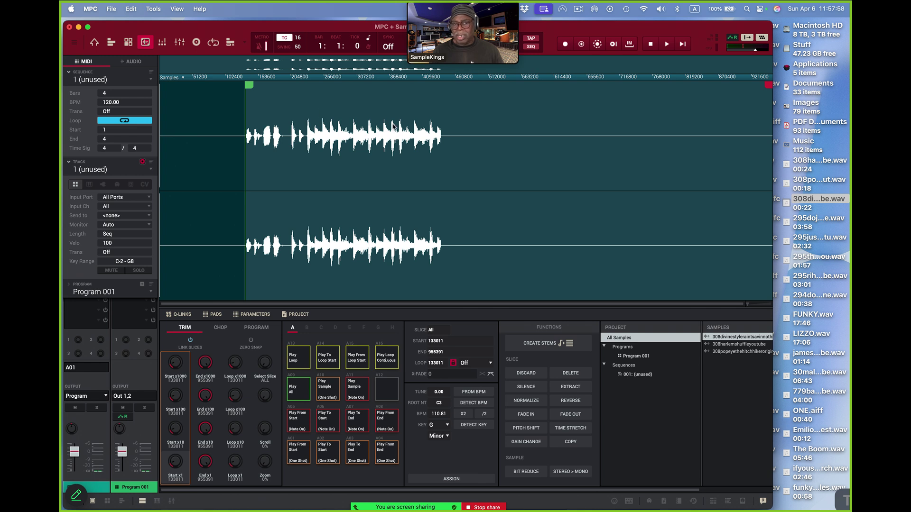
left_click_drag(768, 84, 438, 113)
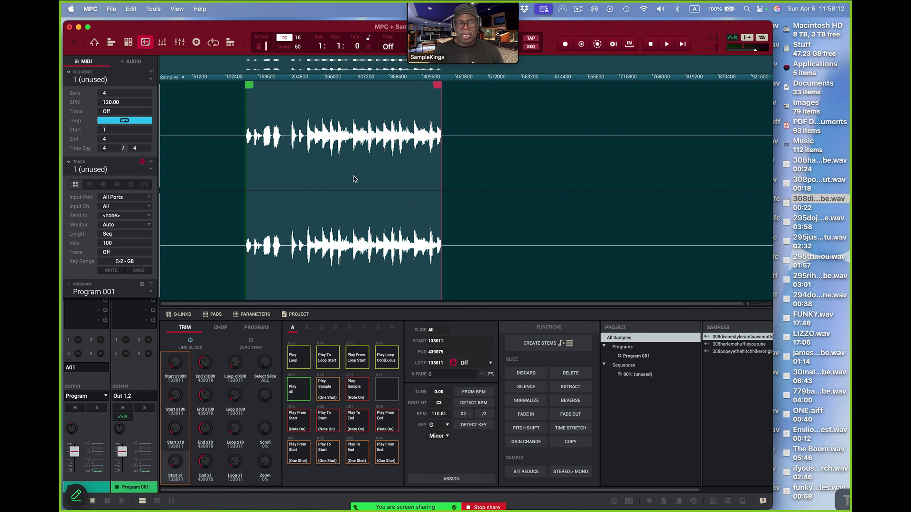
Step: Audition the trimmed region and try start points at about 227406 and about 203092
key("space")
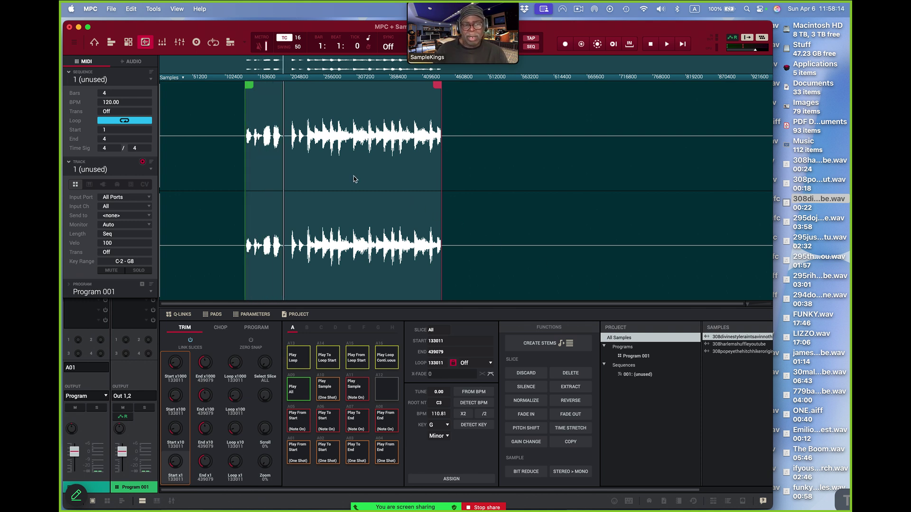
key("space")
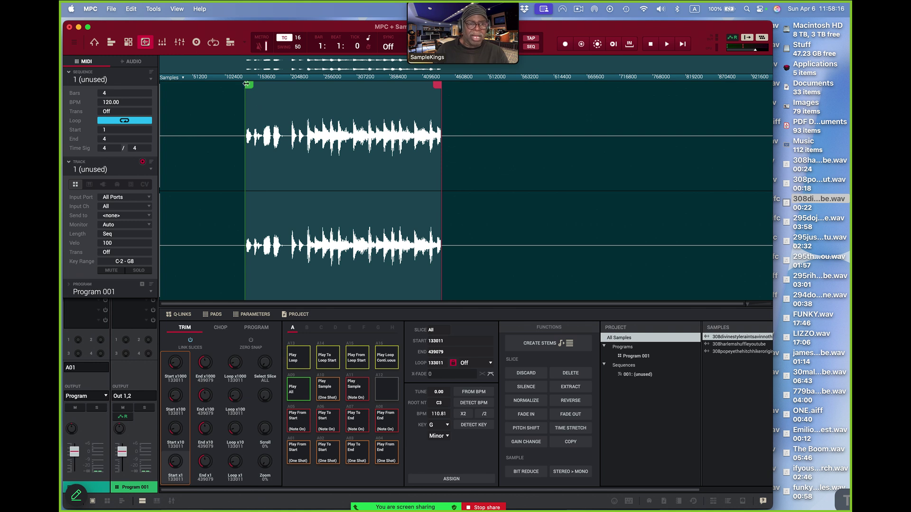
left_click_drag(248, 85, 307, 93)
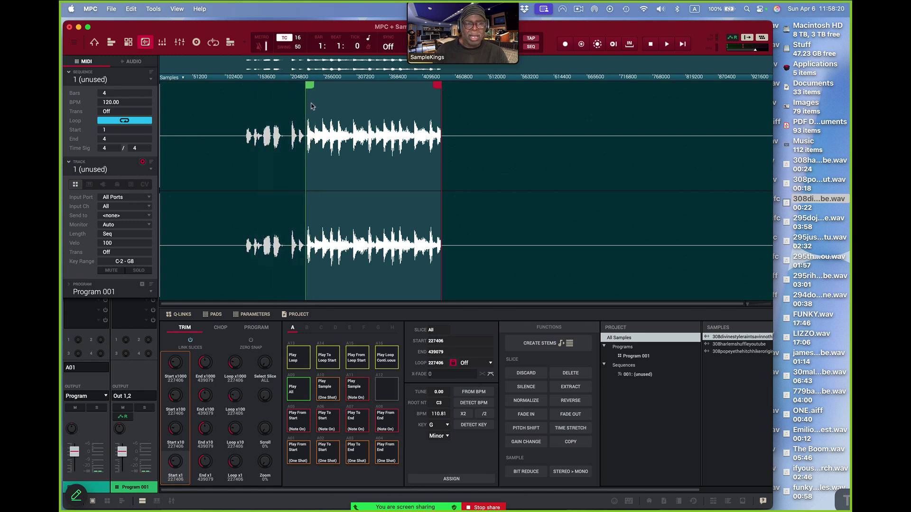
left_click_drag(307, 88, 293, 87)
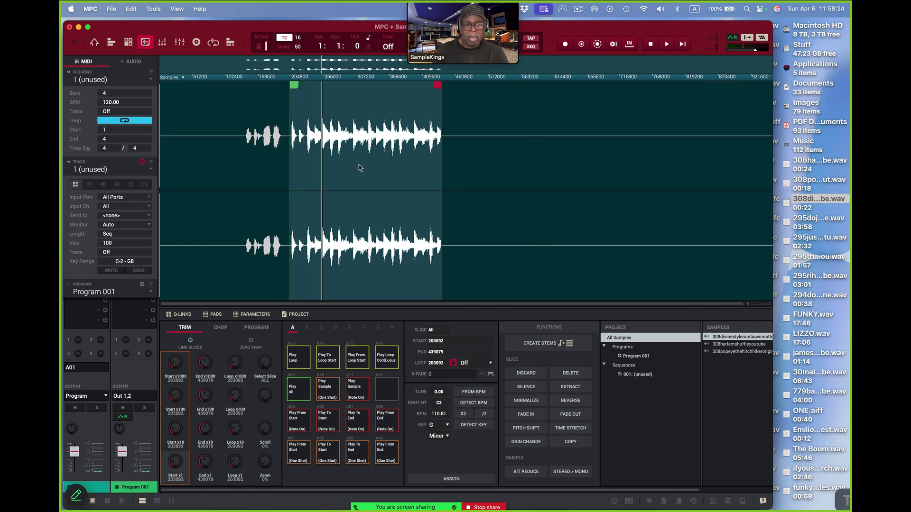
Step: Place the region's start marker just before the first hit of the continuous drum loop, fine-tuning it to 230371
mouse_move(295, 86)
left_mouse_down()
mouse_move(311, 85)
mouse_move(373, 233)
left_mouse_up()
scroll(333, 214, "left", 5)
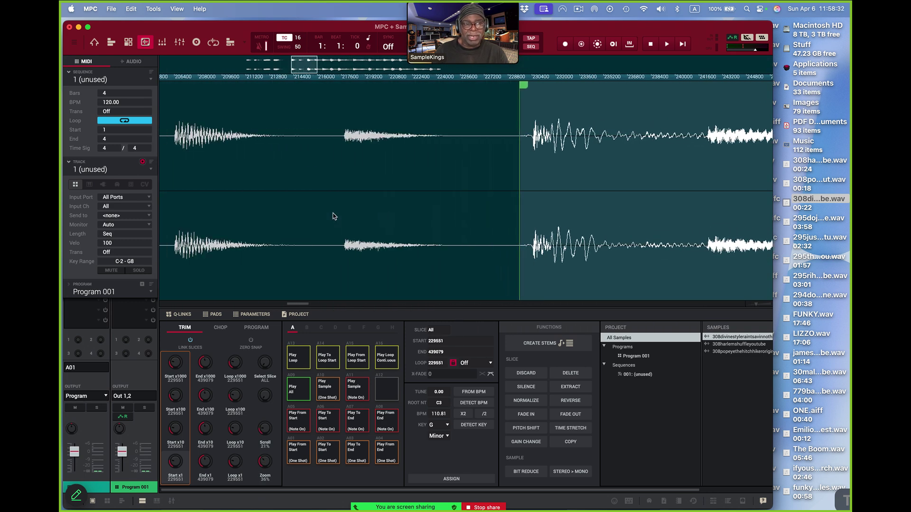
scroll(493, 173, "right", 3)
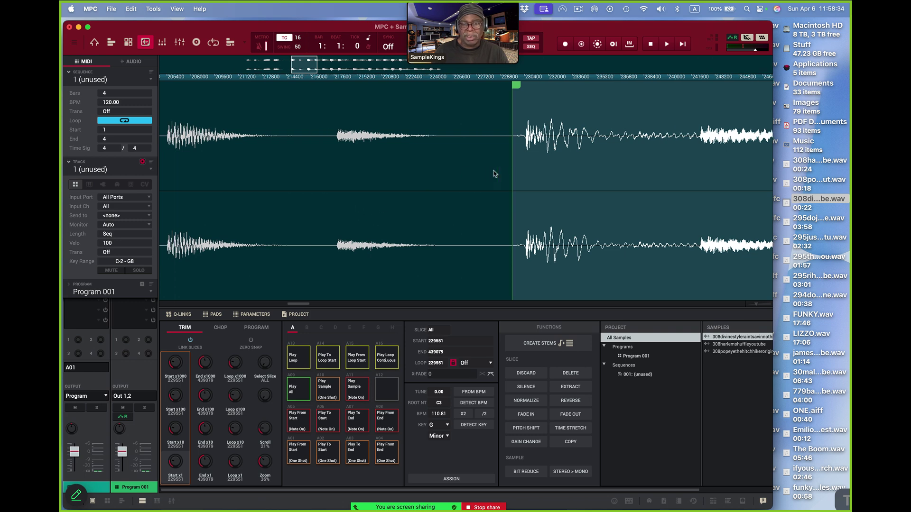
scroll(493, 174, "left", 3)
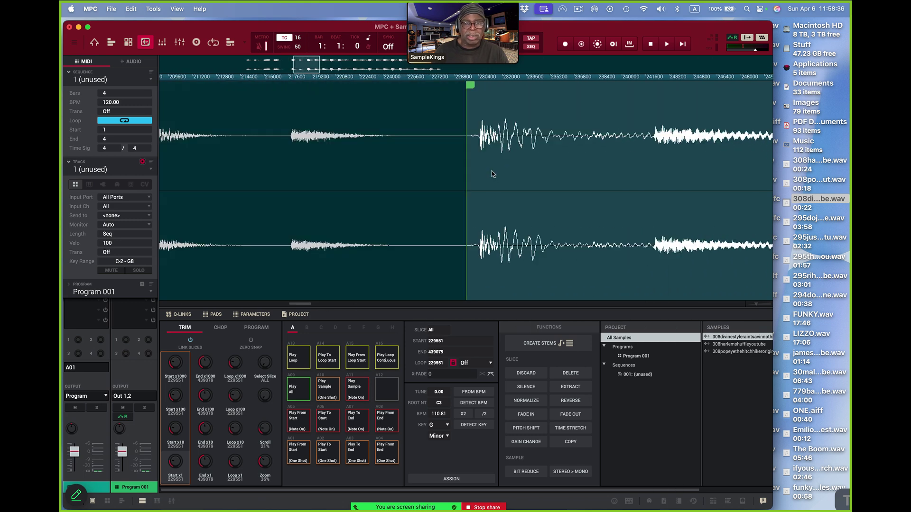
left_click_drag(469, 85, 483, 88)
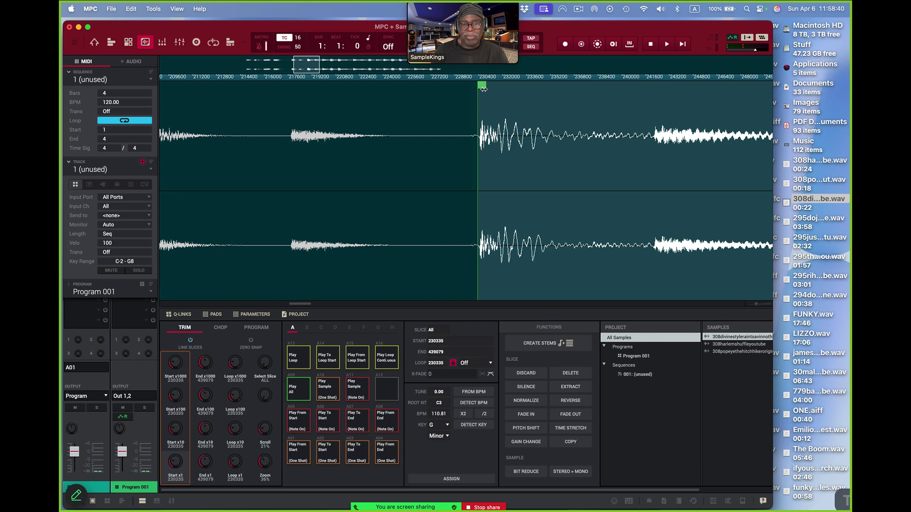
scroll(504, 119, "right", 10)
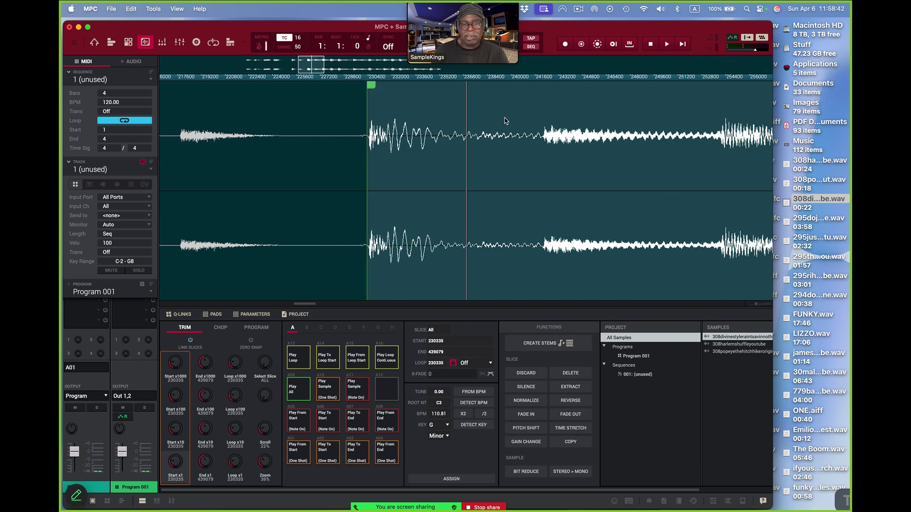
scroll(505, 121, "left", 8)
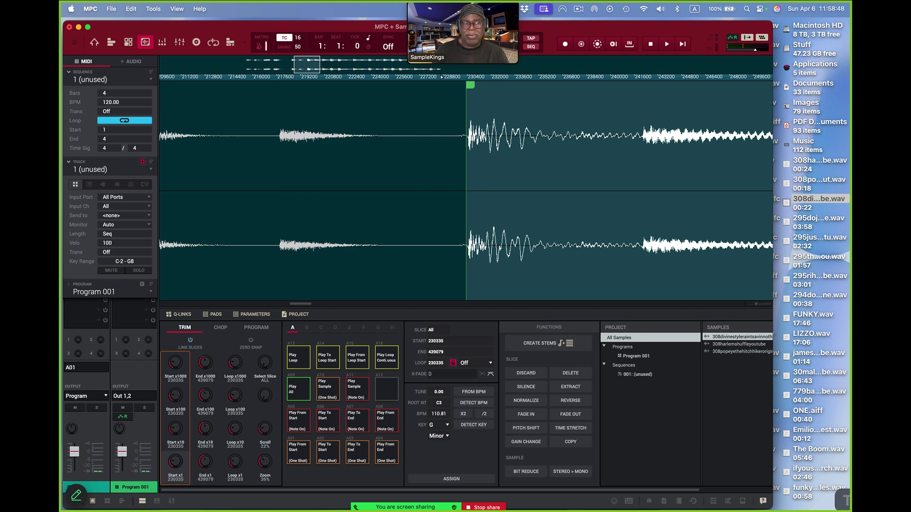
left_click_drag(441, 76, 454, 154)
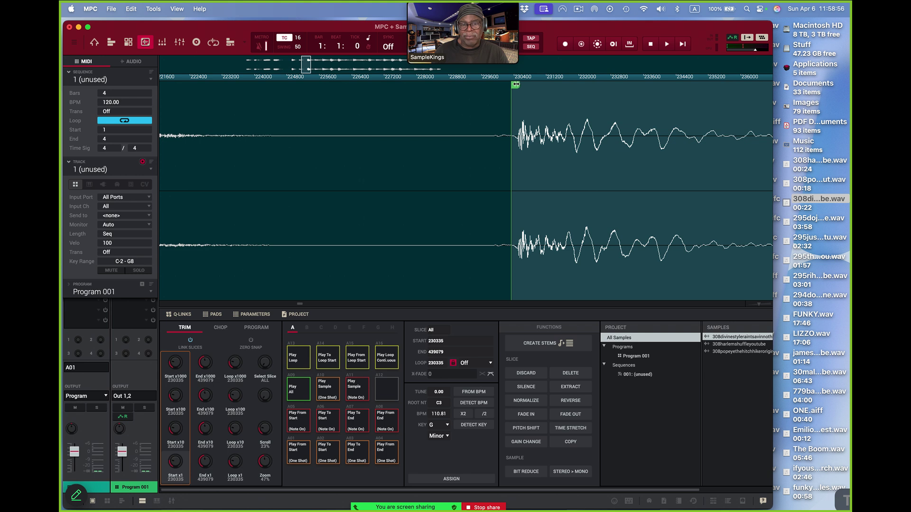
left_click_drag(515, 85, 520, 85)
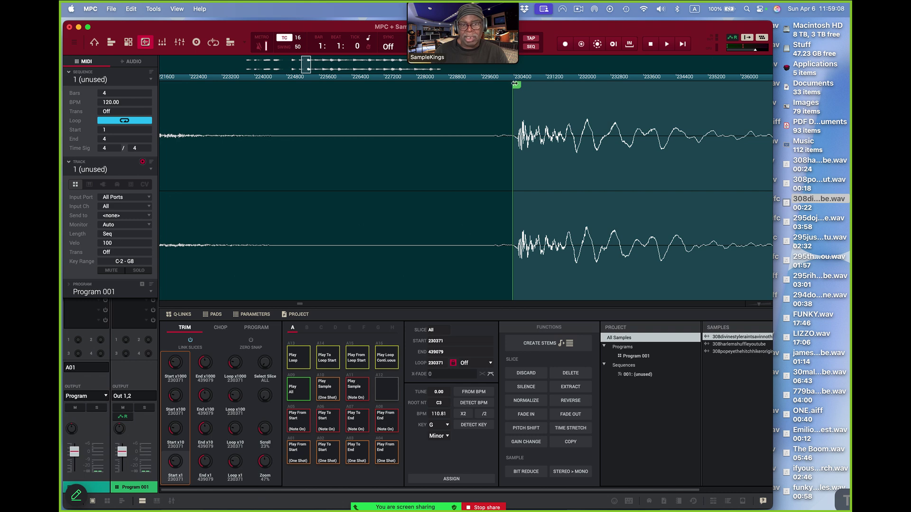
scroll(464, 190, "down", 10)
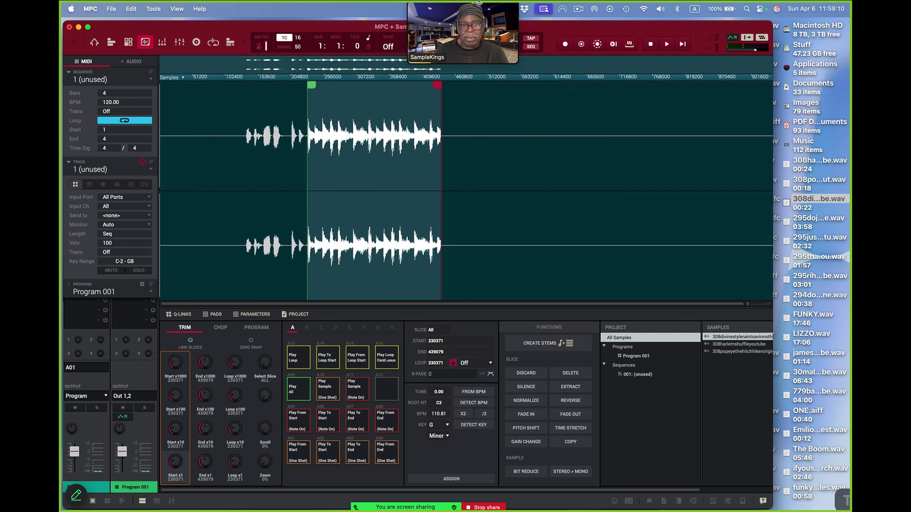
Step: Switch the waveform ruler's units to beats and audition the region between the start and end markers
left_click(182, 78)
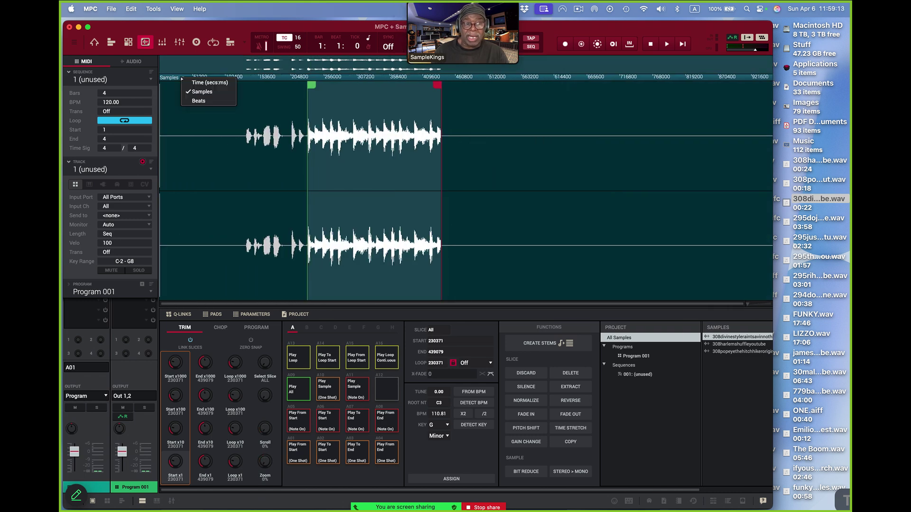
left_click(195, 101)
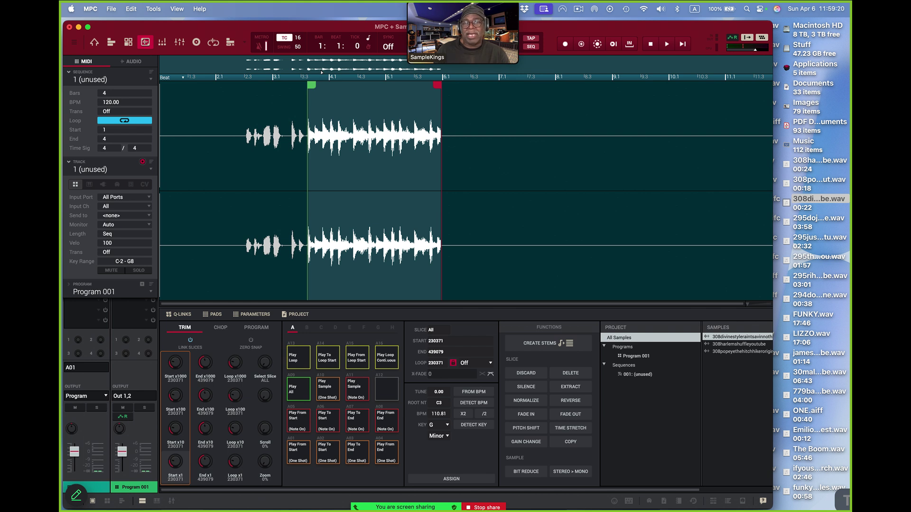
key("space")
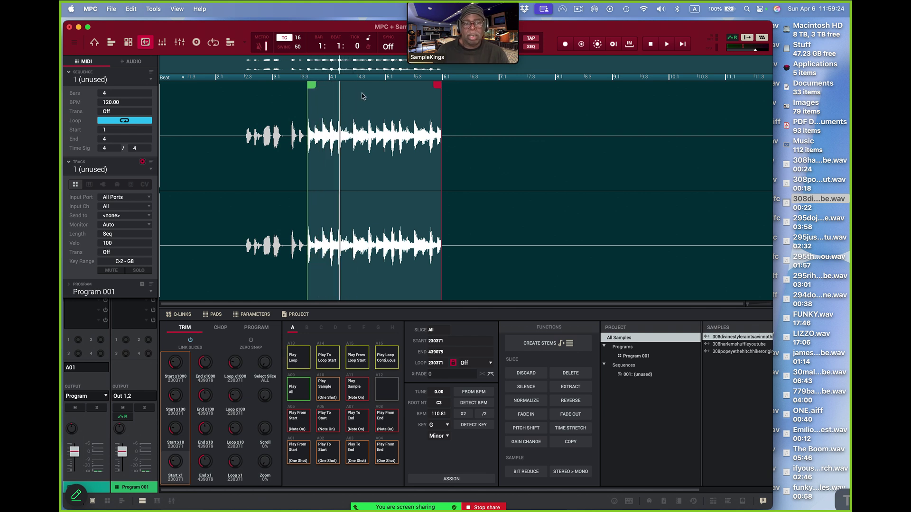
key("space")
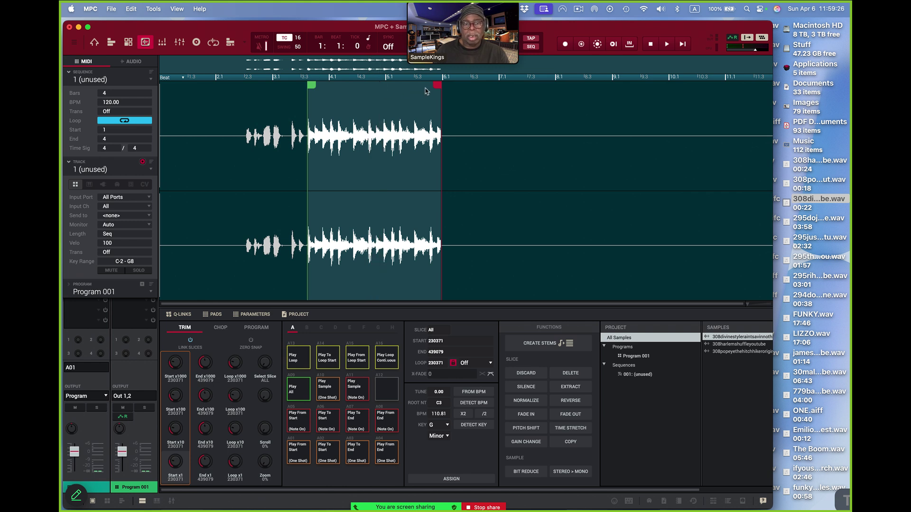
Step: Shorten the region to end at 324661, loop it, and fine-tune the end marker to 325749 just before the next hit
left_click_drag(437, 84, 363, 86)
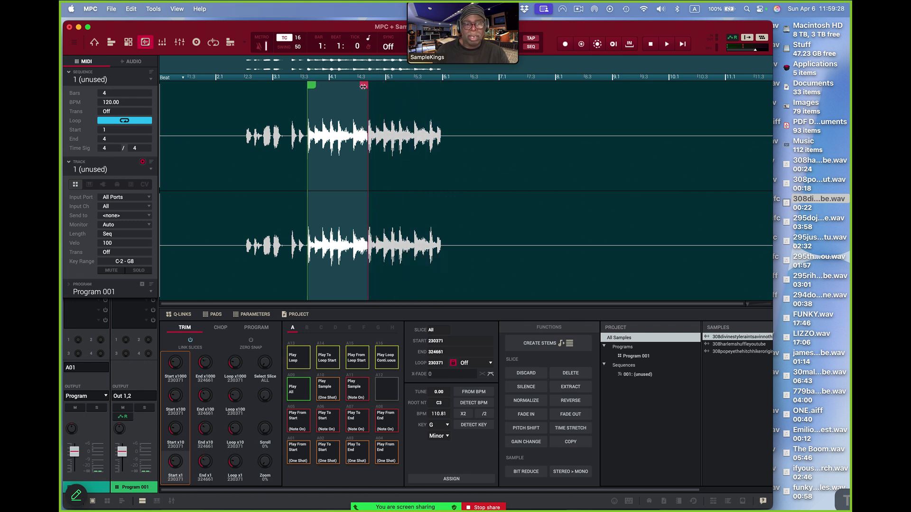
key("space")
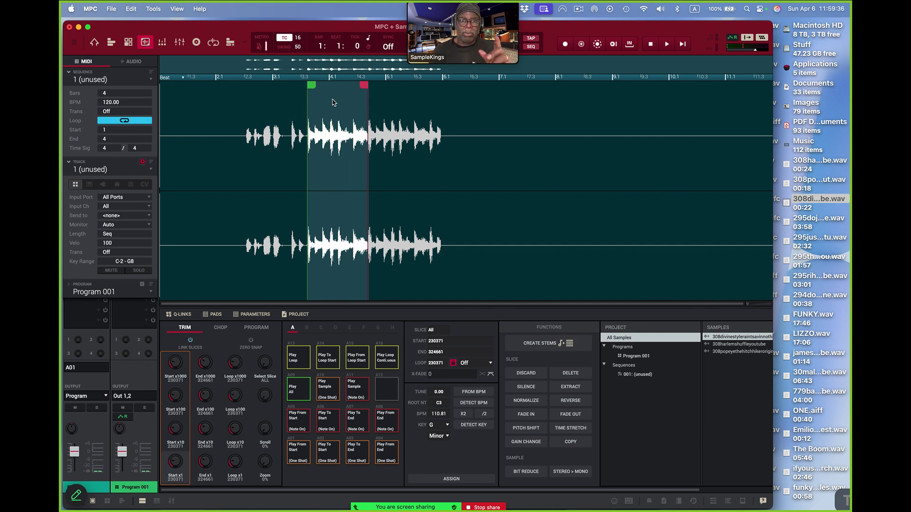
left_click(388, 366)
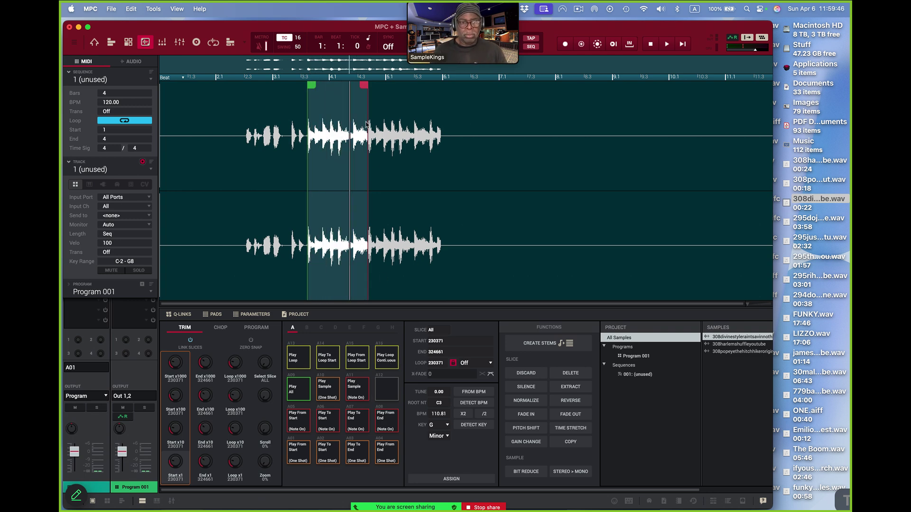
scroll(391, 213, "up", 5)
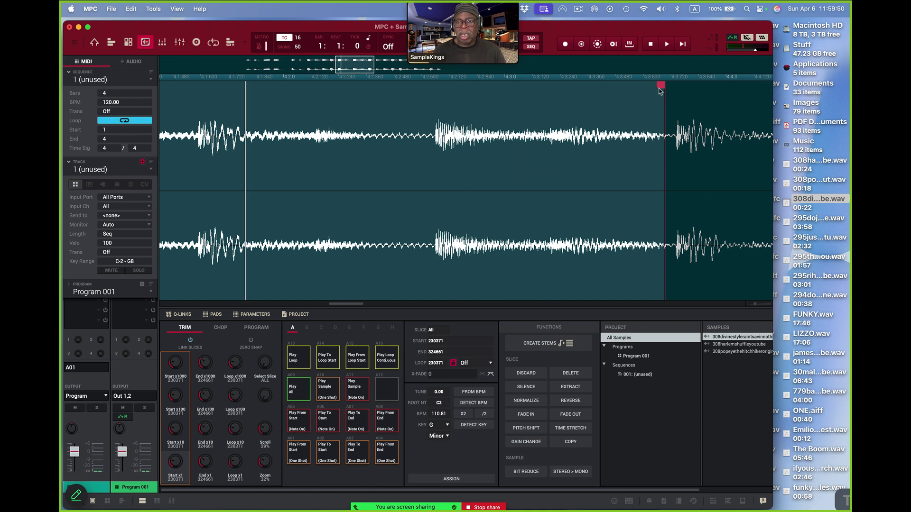
left_click_drag(659, 88, 673, 84)
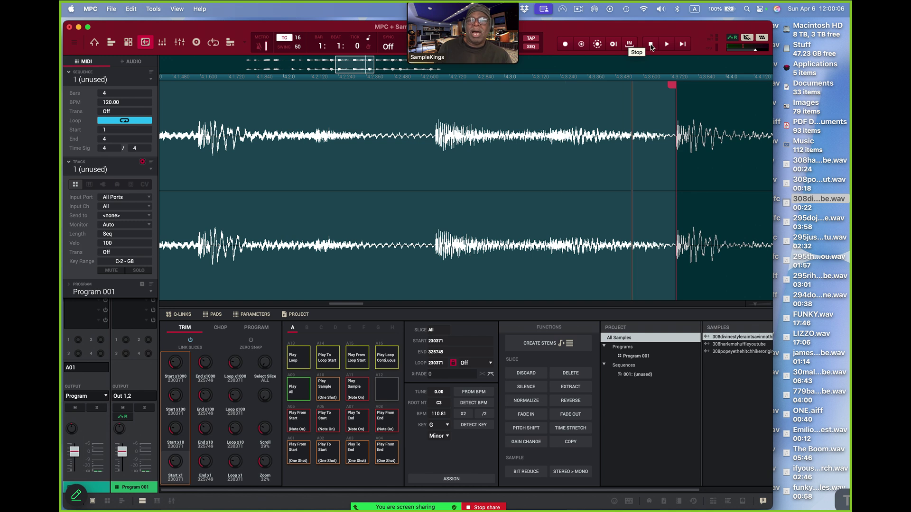
left_click(650, 45)
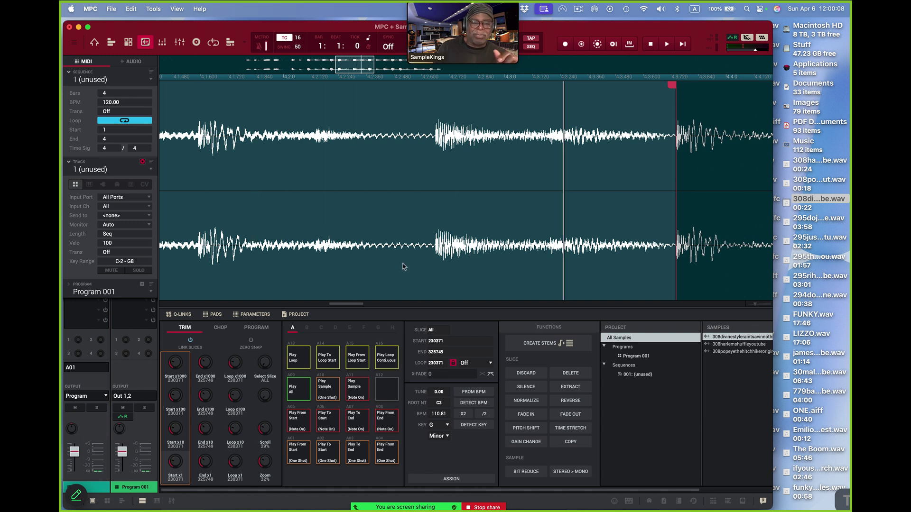
Step: Audition the trimmed region as a continuous loop and check its start point in the waveform
left_click(384, 366)
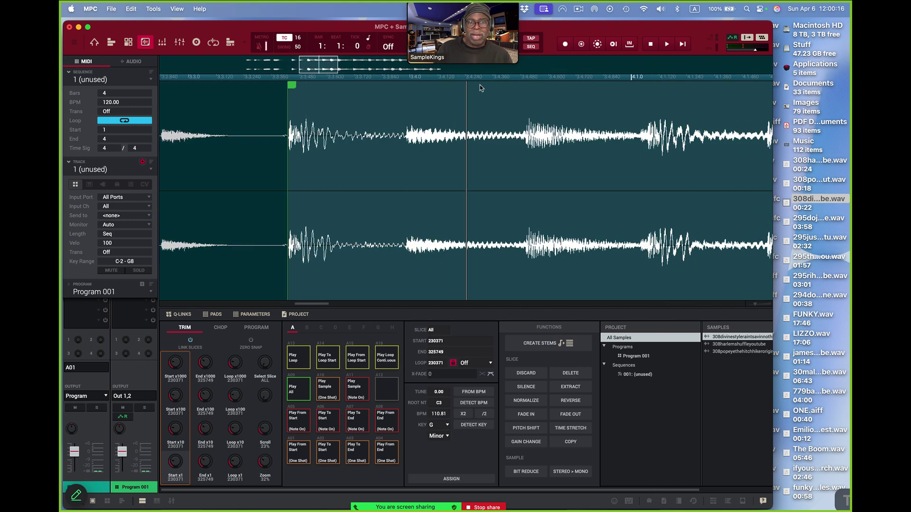
left_click_drag(475, 77, 464, 17)
key("space")
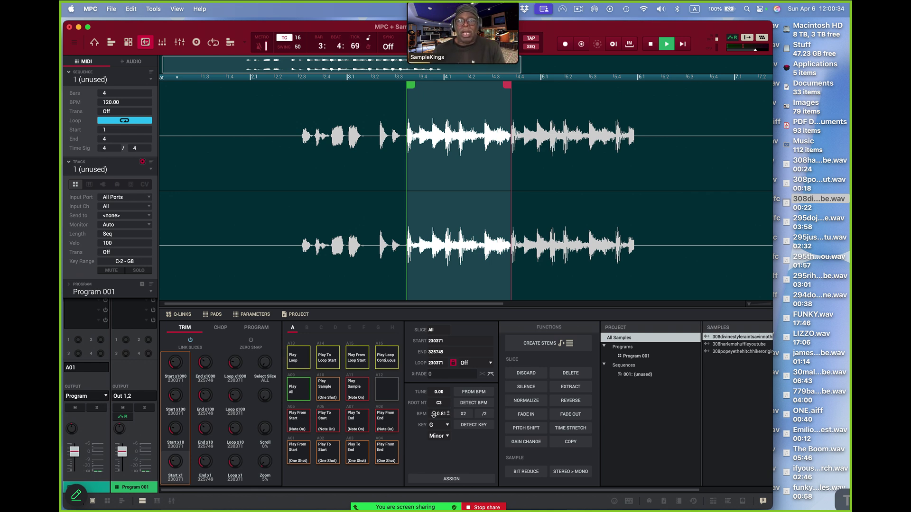
Step: Normalize the trimmed region and extract it as a new sample named Horn Loop
left_click(527, 401)
left_click(479, 329)
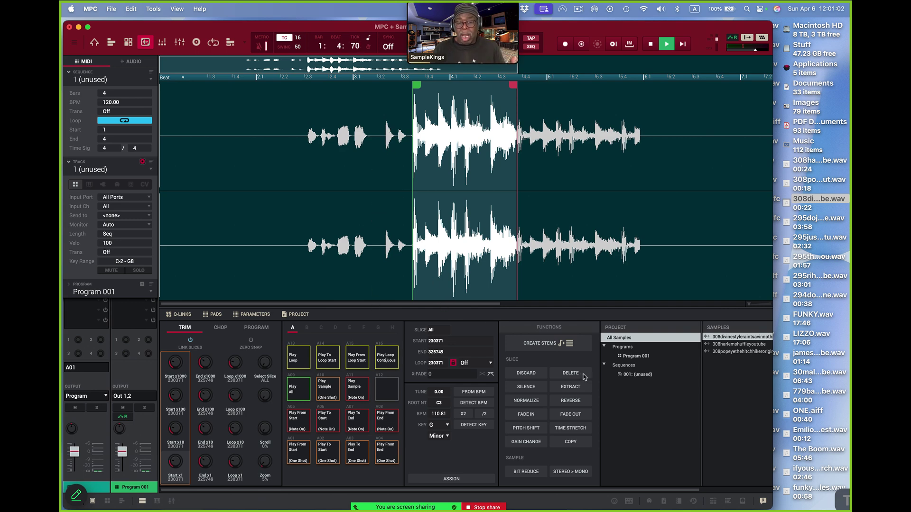
left_click(572, 388)
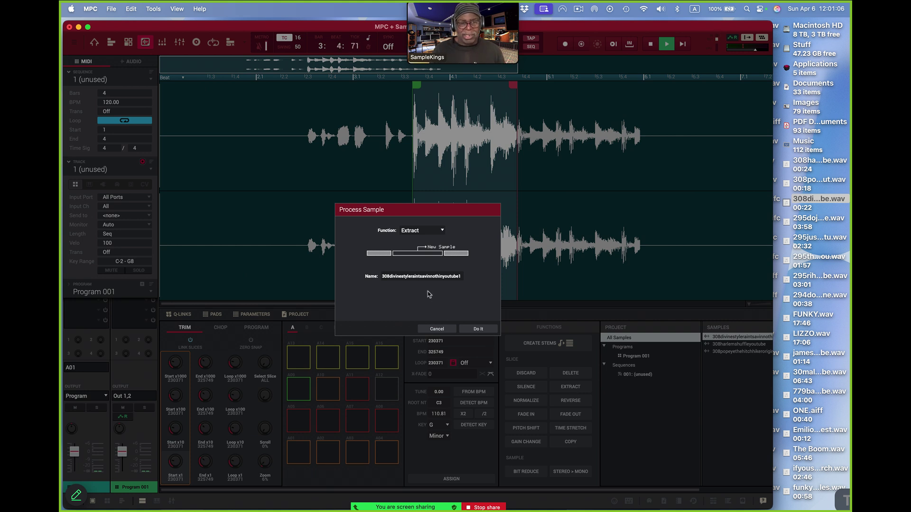
double_click(420, 275)
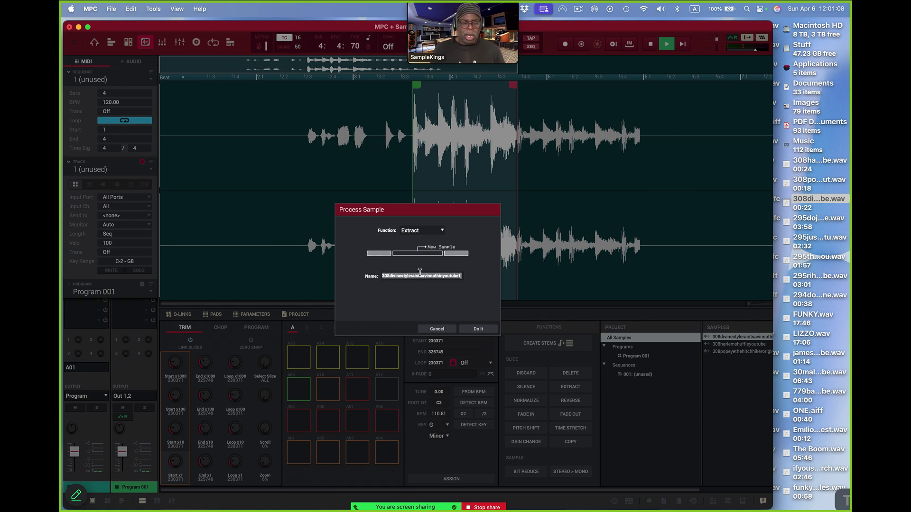
type("Horn Loop")
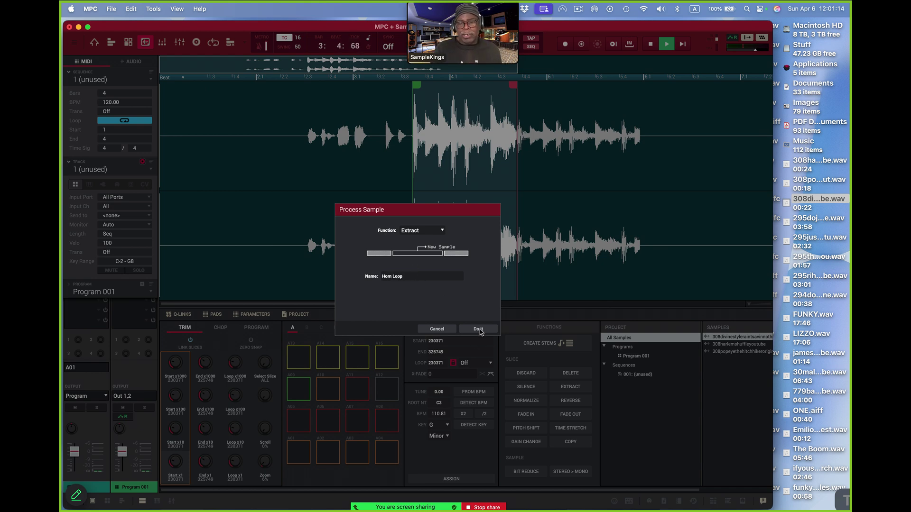
left_click(478, 329)
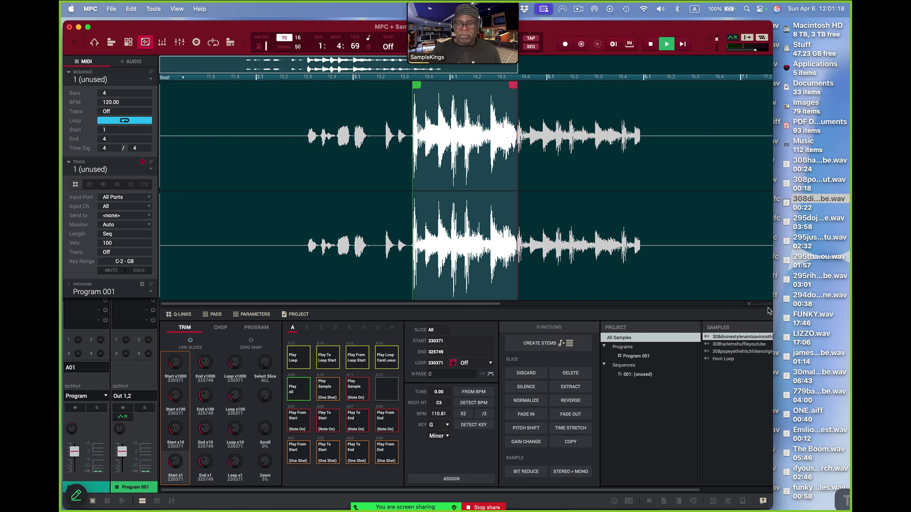
left_click_drag(773, 305, 849, 300)
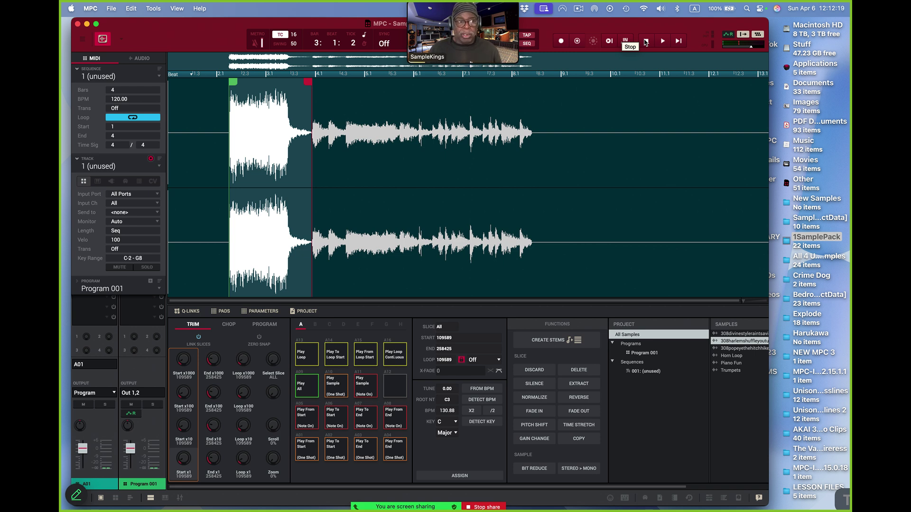
left_click(113, 7)
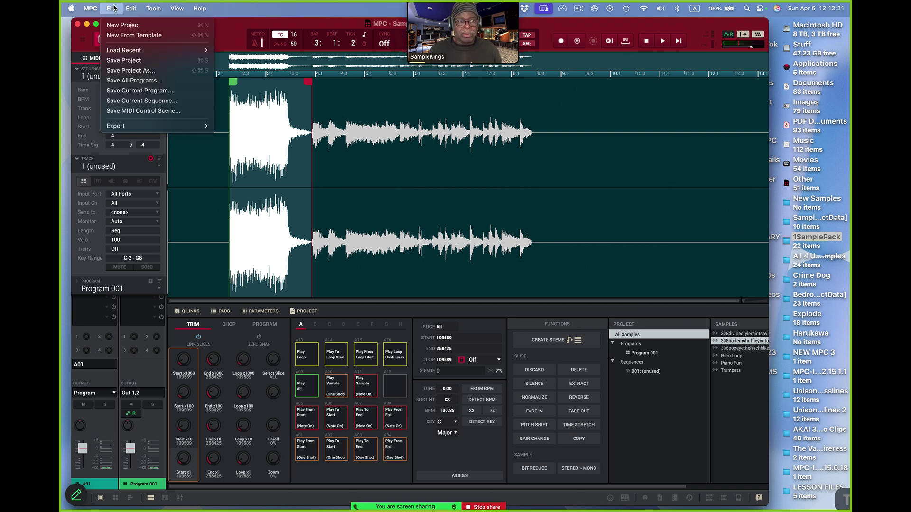
left_click(114, 8)
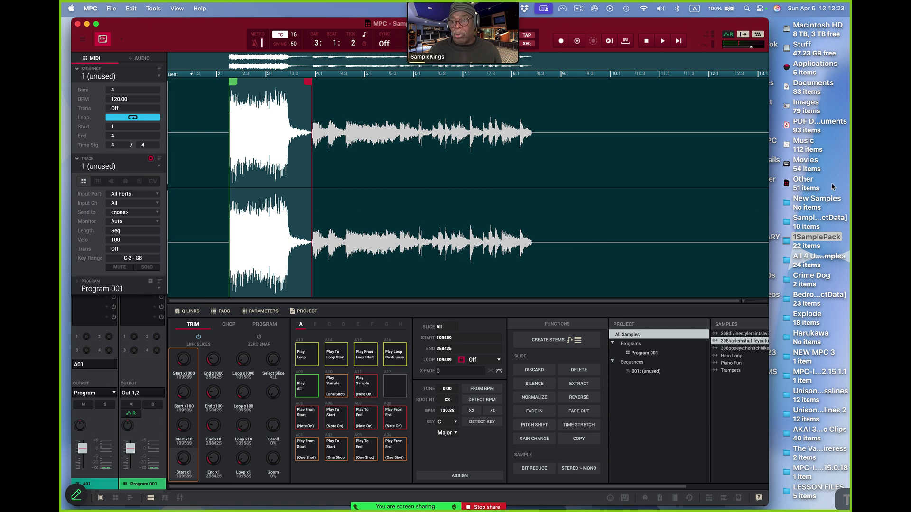
Step: Try to create a desktop folder named New Samples, and move the untitled folder to the trash
left_click(833, 188)
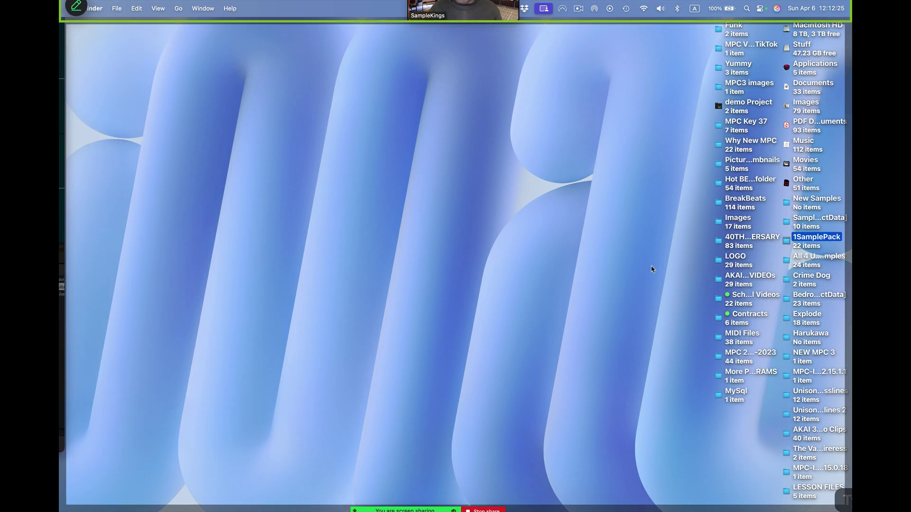
right_click(651, 268)
left_click(661, 271)
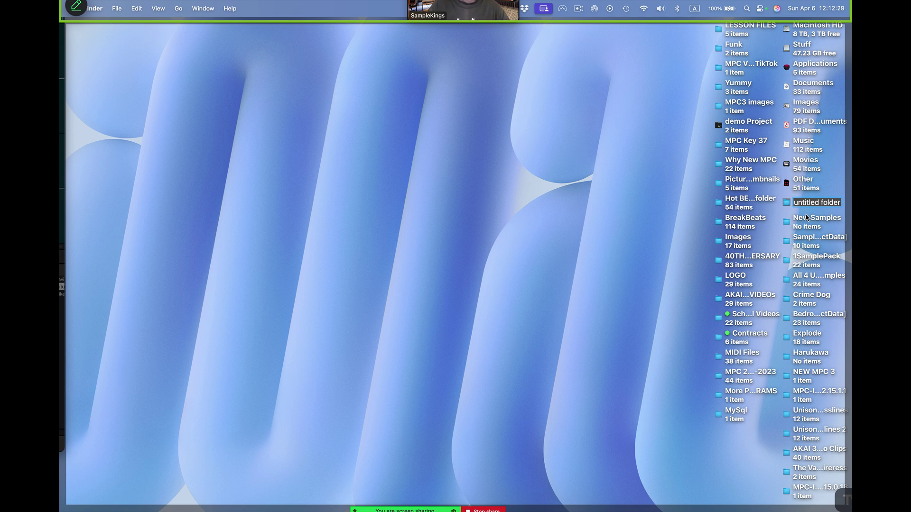
type("New")
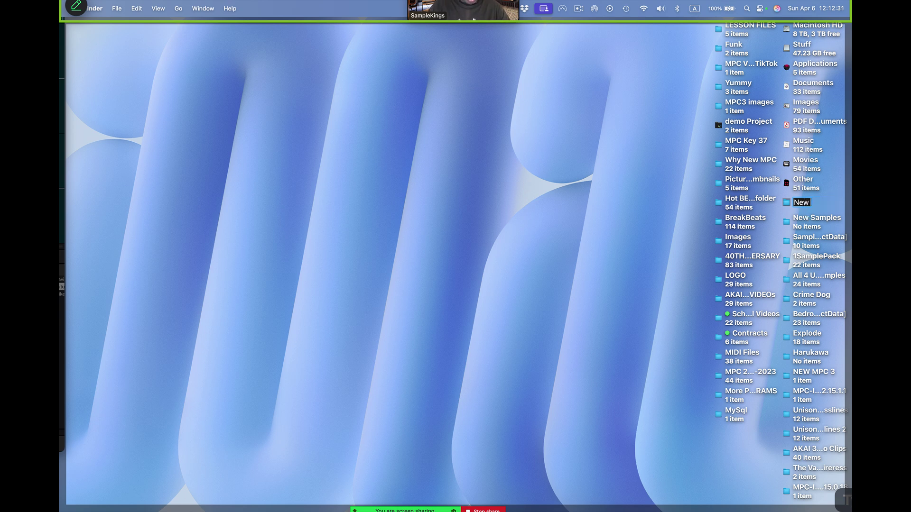
type(" Samples")
key("Return")
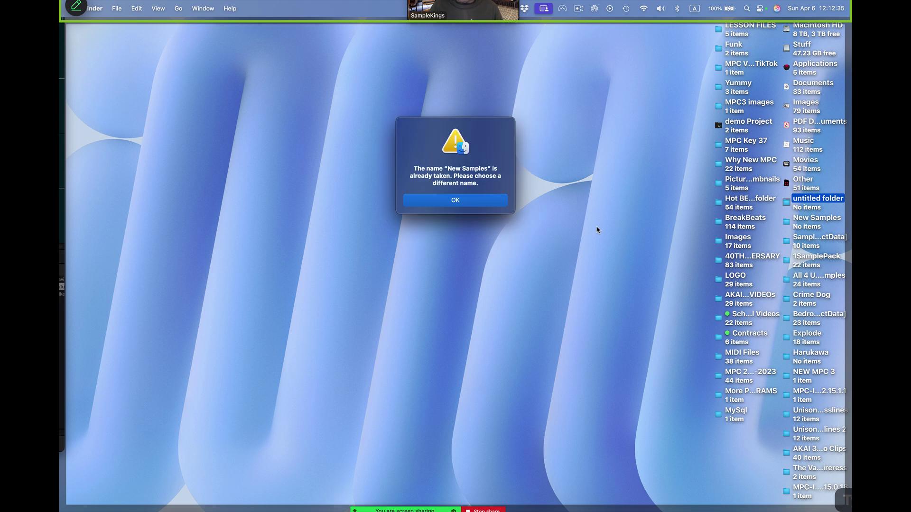
left_click(447, 202)
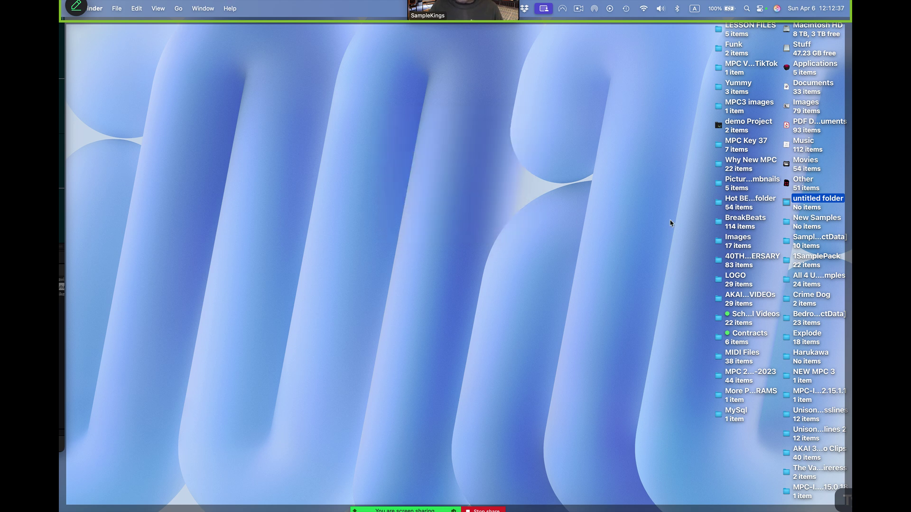
right_click(792, 201)
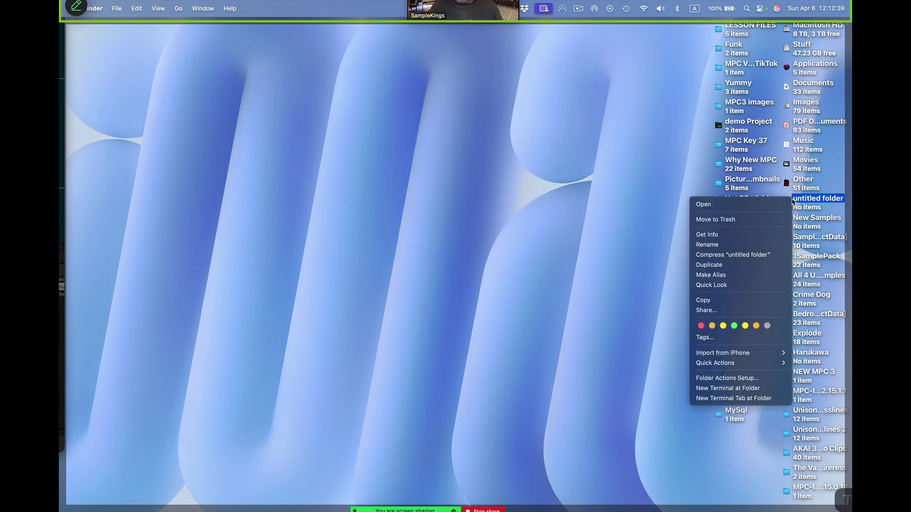
left_click(752, 220)
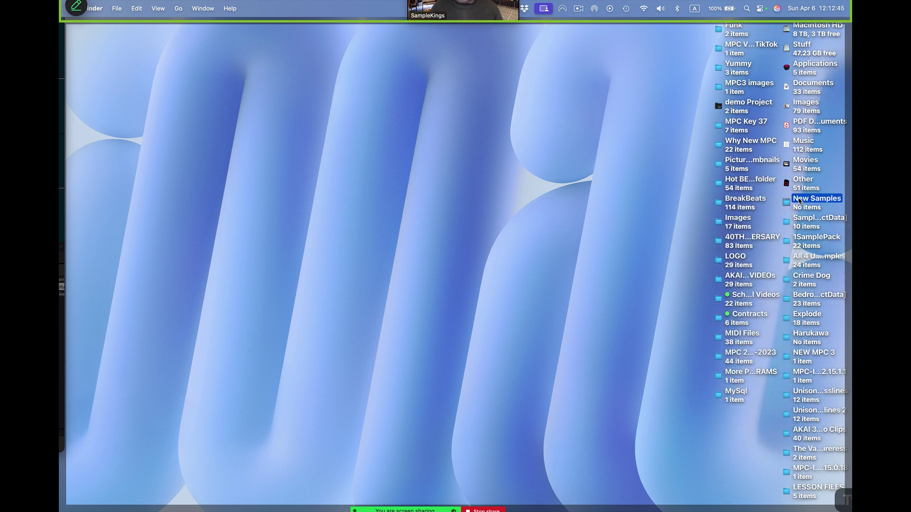
Step: Check the contents of the existing New Samples folder on the desktop, close it and return to MPC
double_click(798, 201)
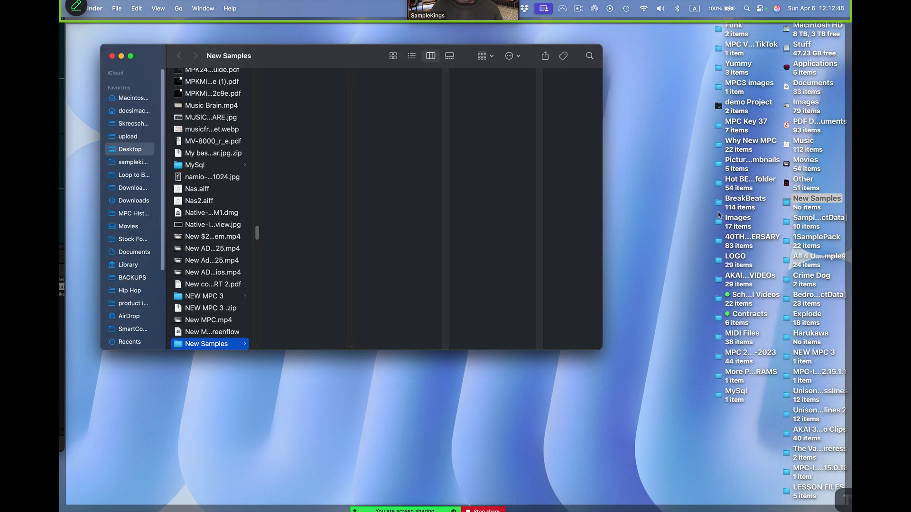
left_click(112, 57)
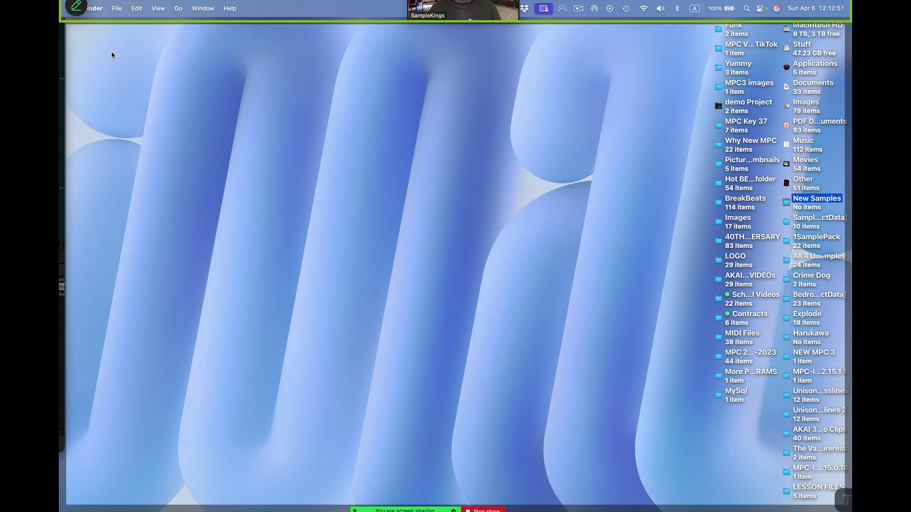
left_click(68, 28)
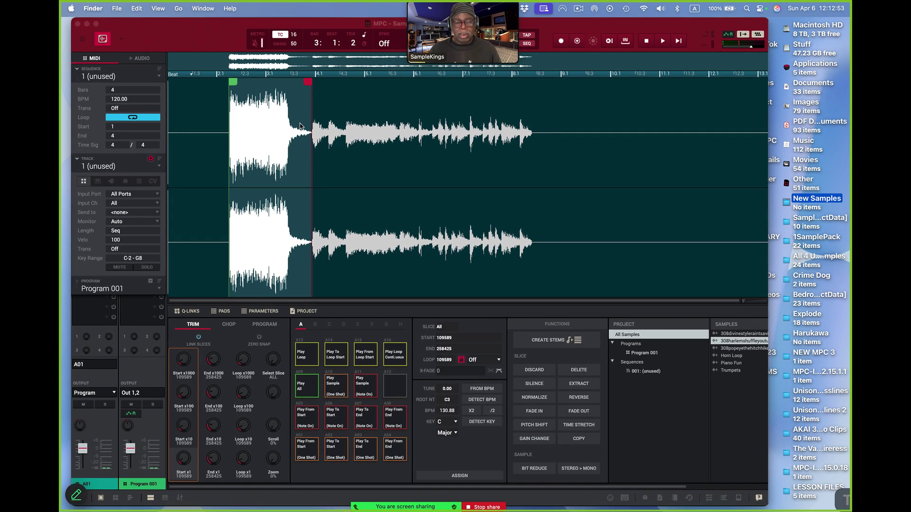
left_click(119, 8)
mouse_move(100, 8)
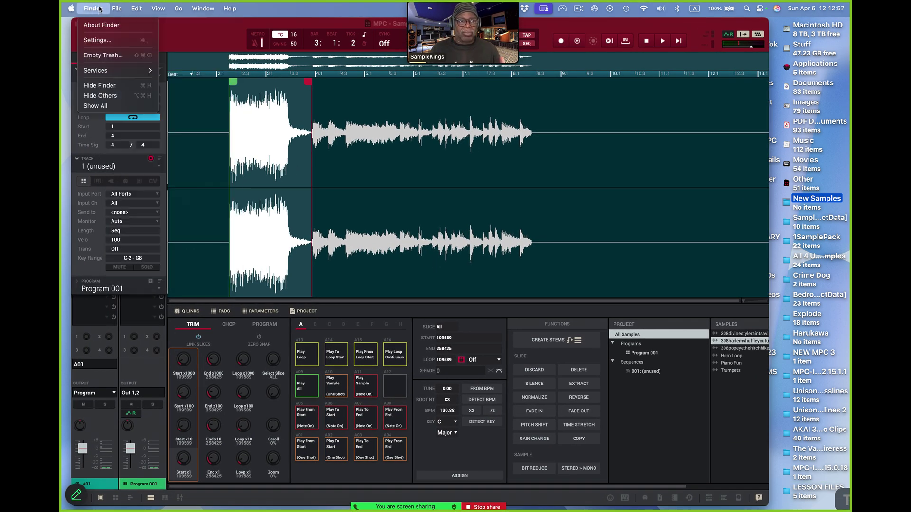
left_click(255, 25)
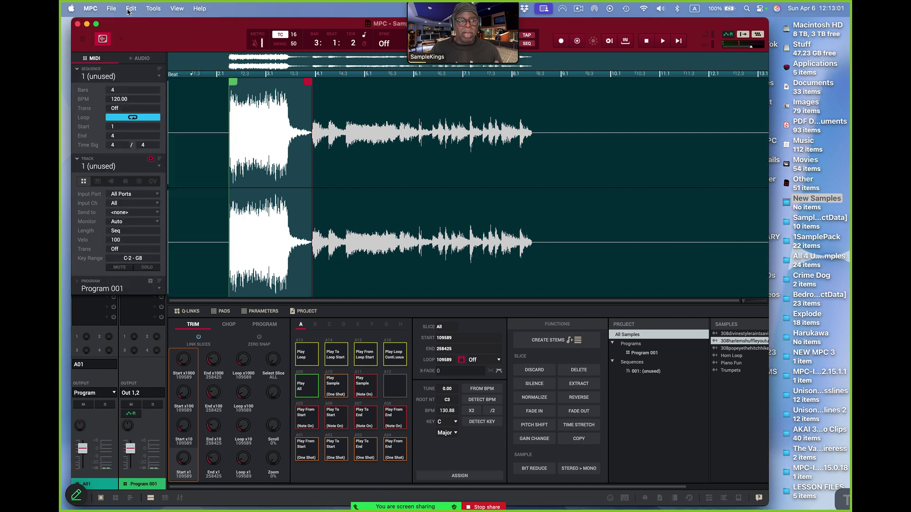
Step: Save the project under the file name New Samples.xpj inside the New Samples folder on the Desktop
left_click(112, 9)
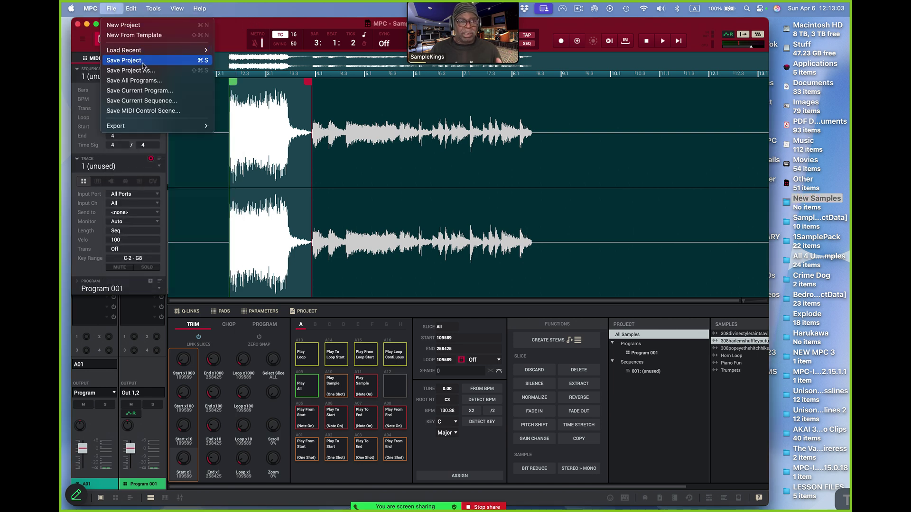
left_click(145, 71)
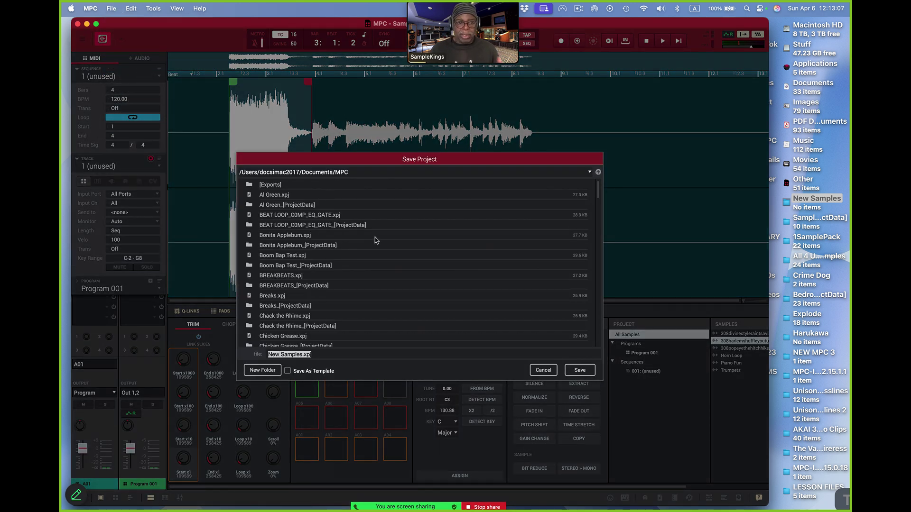
left_click(589, 173)
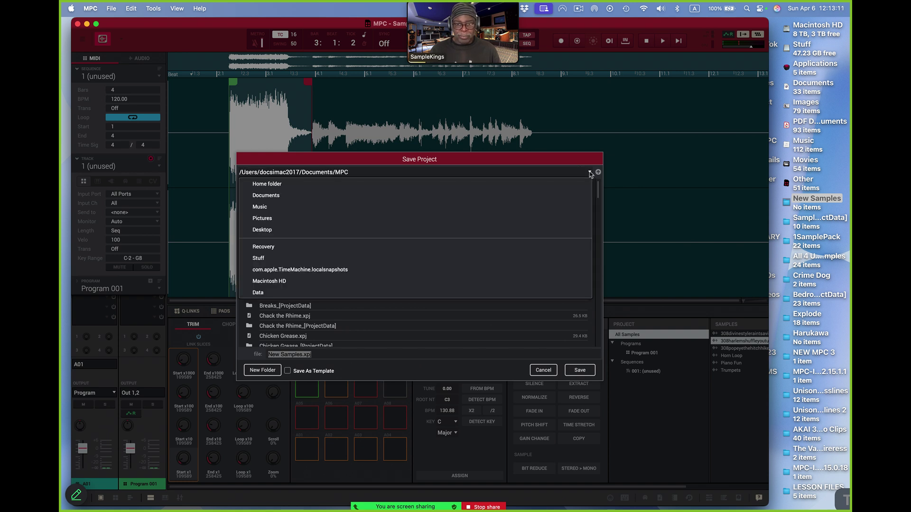
left_click(516, 237)
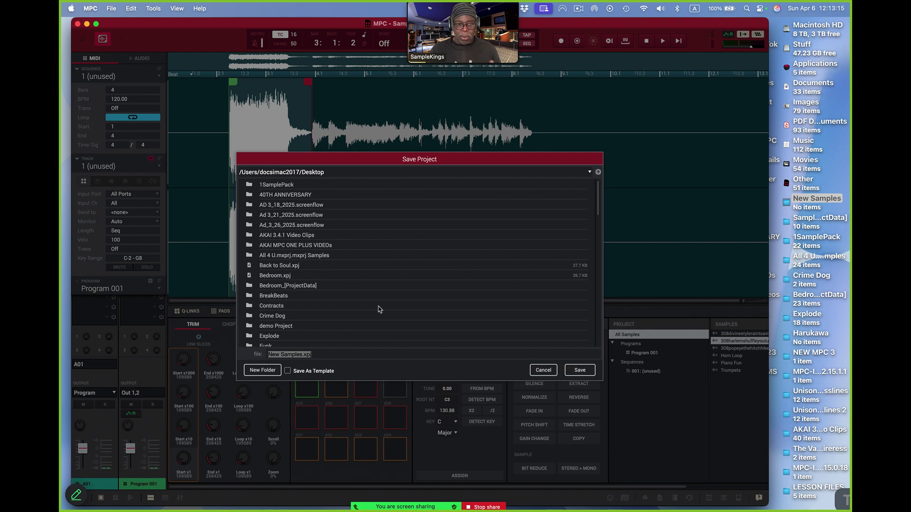
scroll(373, 276, "down", 10)
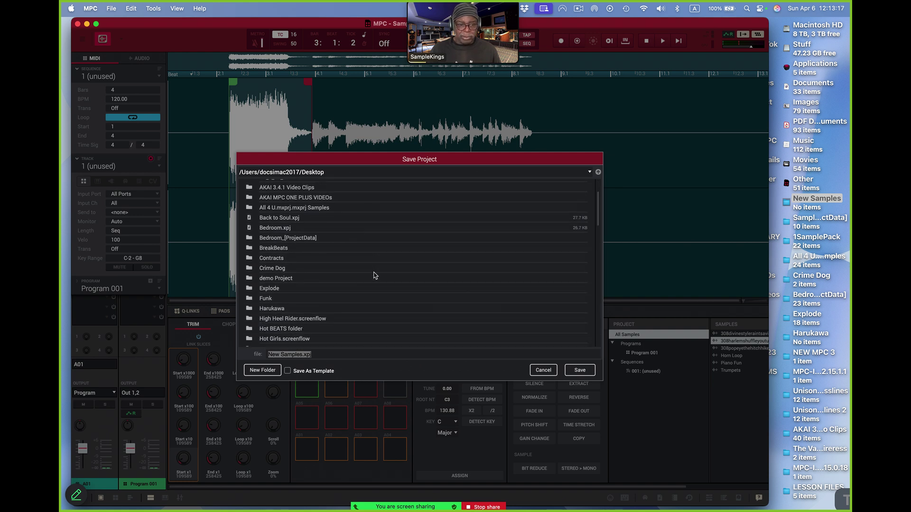
scroll(374, 275, "down", 10)
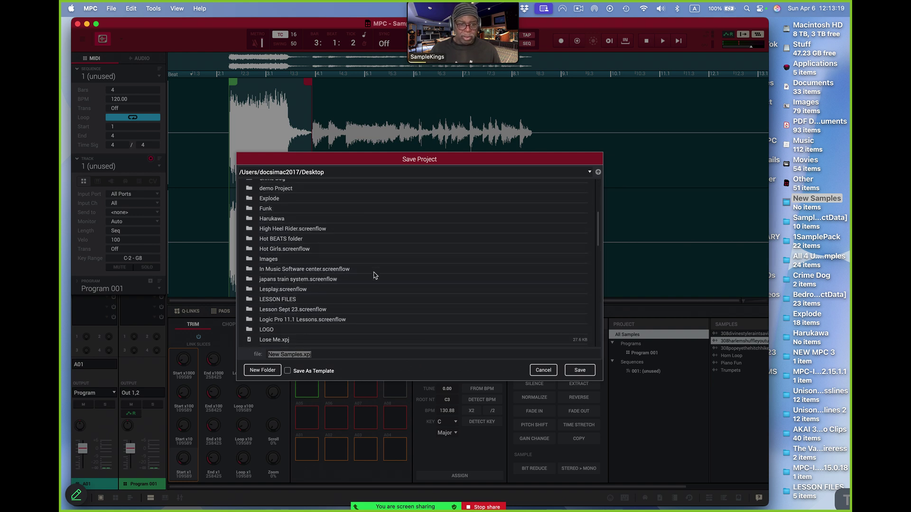
scroll(374, 275, "down", 10)
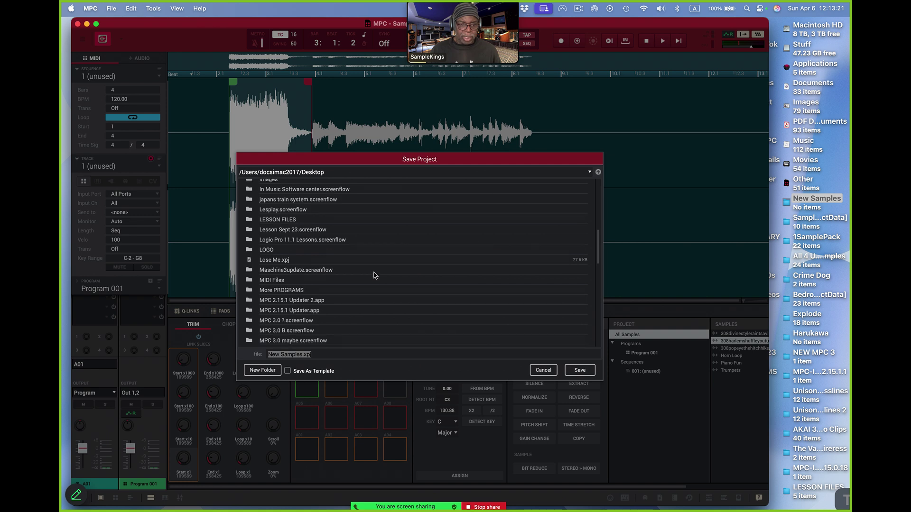
scroll(374, 275, "down", 1)
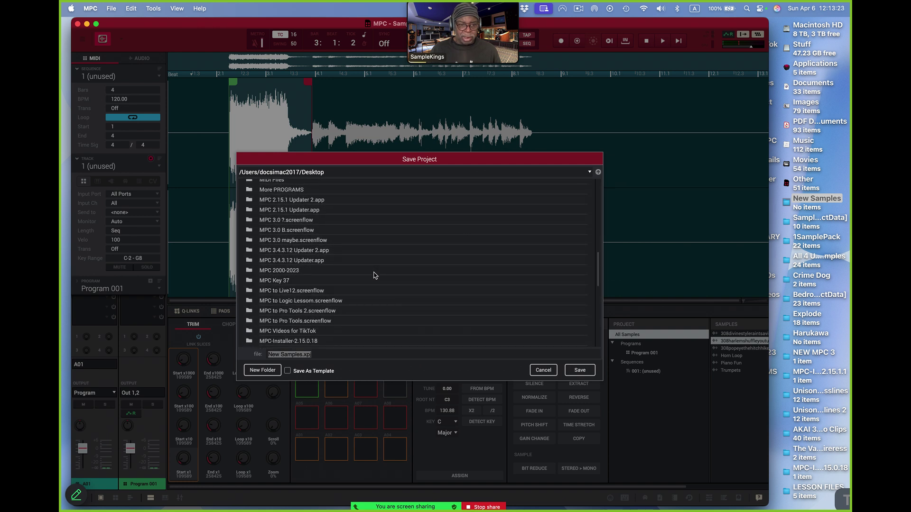
scroll(373, 275, "down", 7)
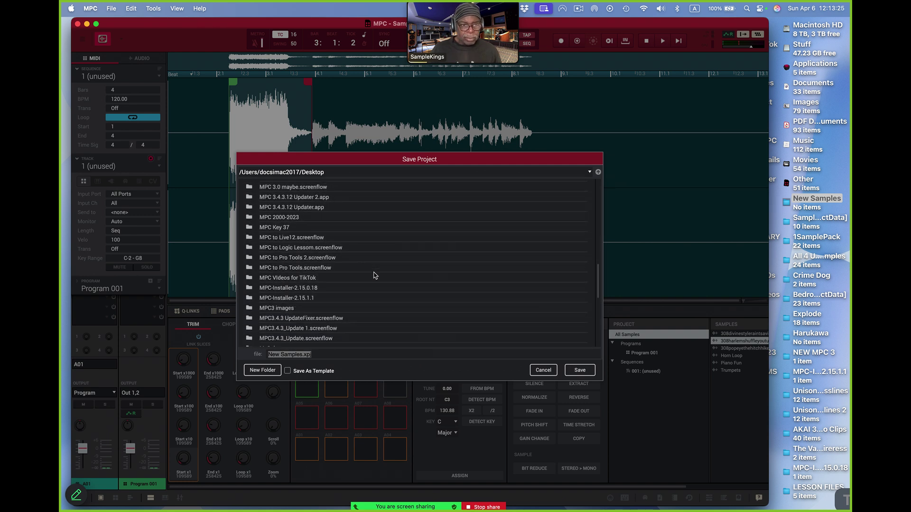
scroll(373, 275, "down", 6)
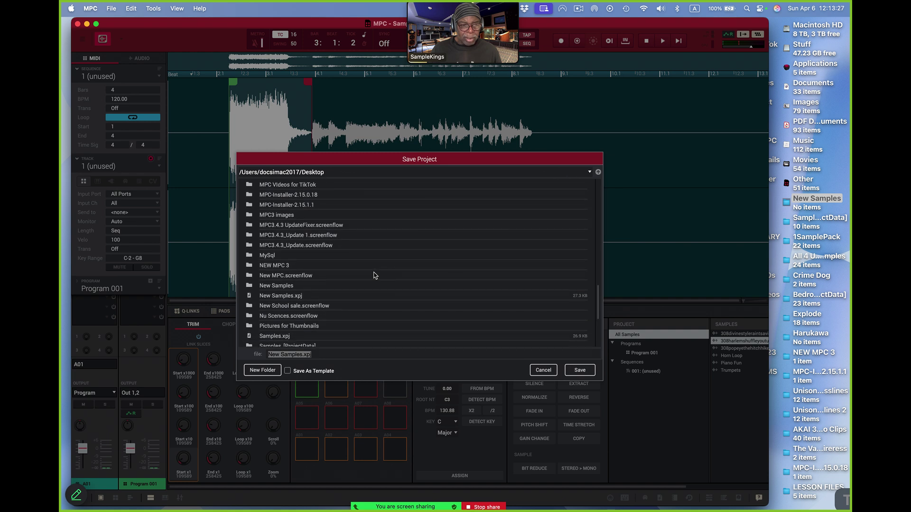
left_click(291, 286)
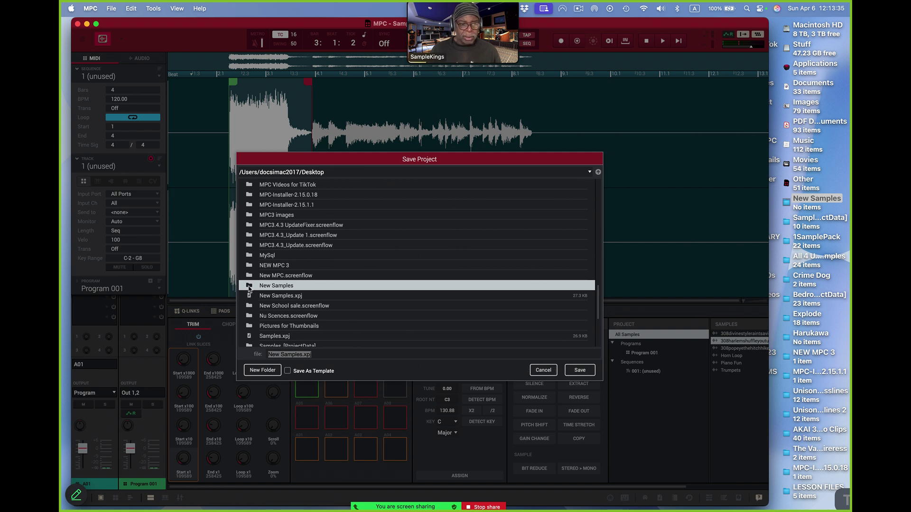
double_click(249, 289)
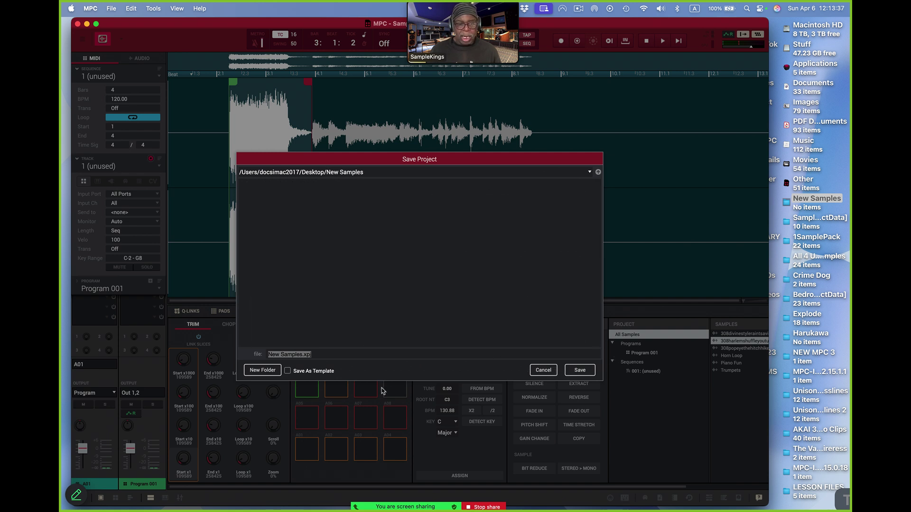
left_click(584, 371)
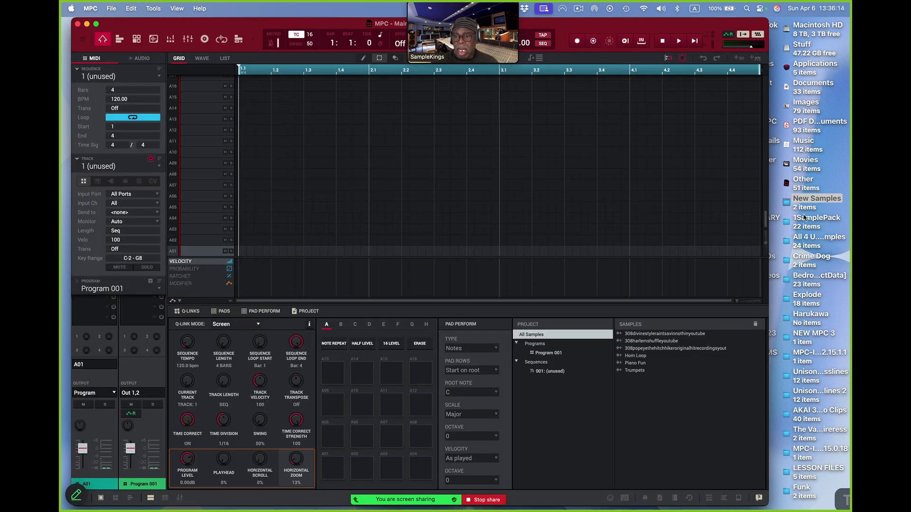
Step: Inspect the saved project file and the project data folder's contents in the desktop New Samples folder, and close the Finder window
left_click(788, 204)
double_click(788, 204)
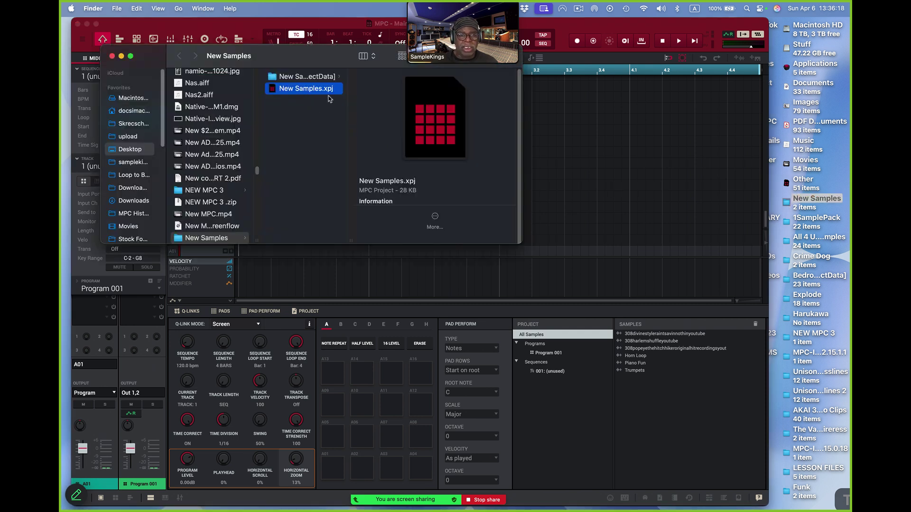
left_click(316, 76)
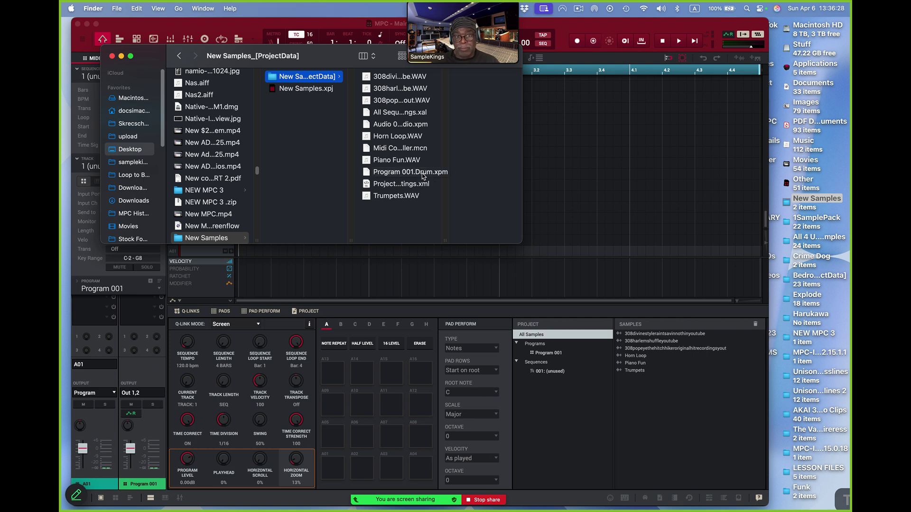
left_click(404, 150)
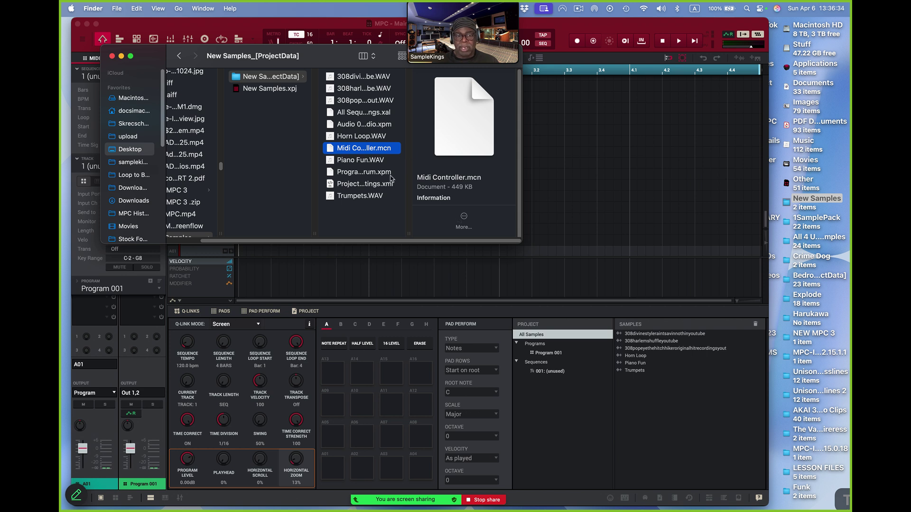
left_click(275, 88)
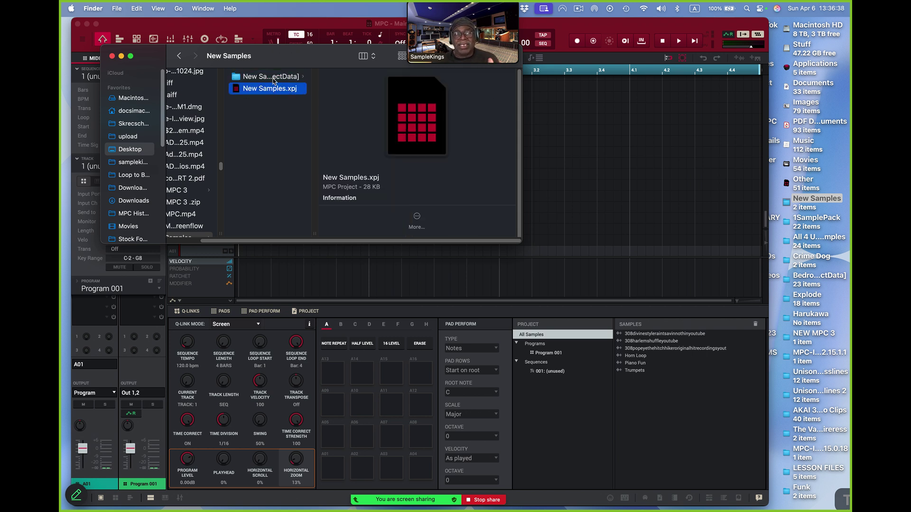
left_click(112, 56)
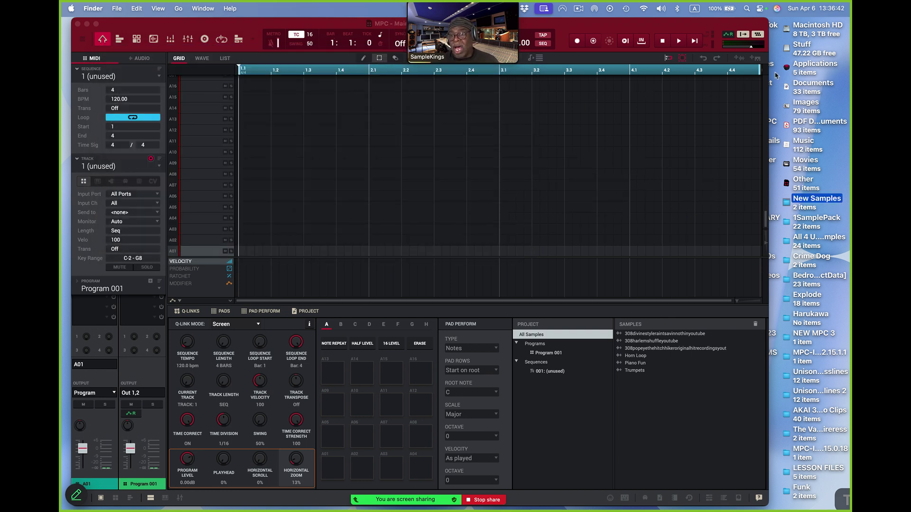
Step: Select the Stuff drive on the desktop
left_click(803, 46)
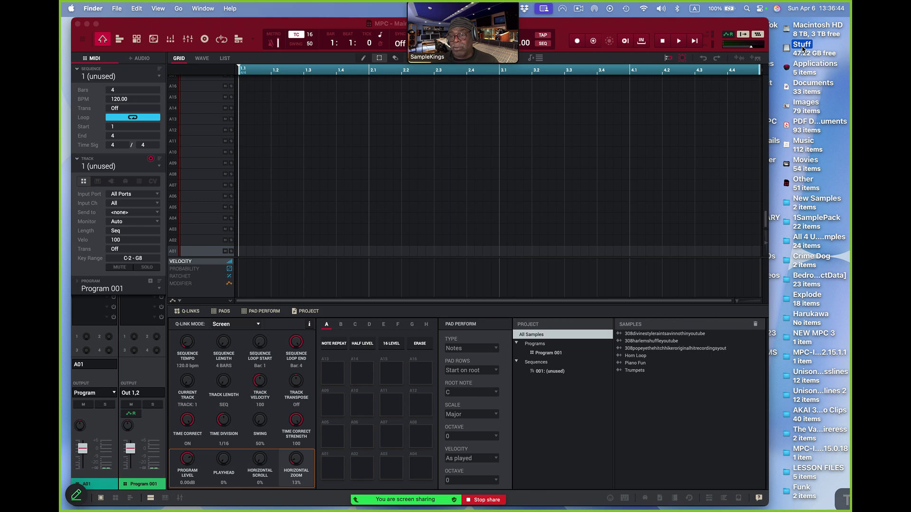